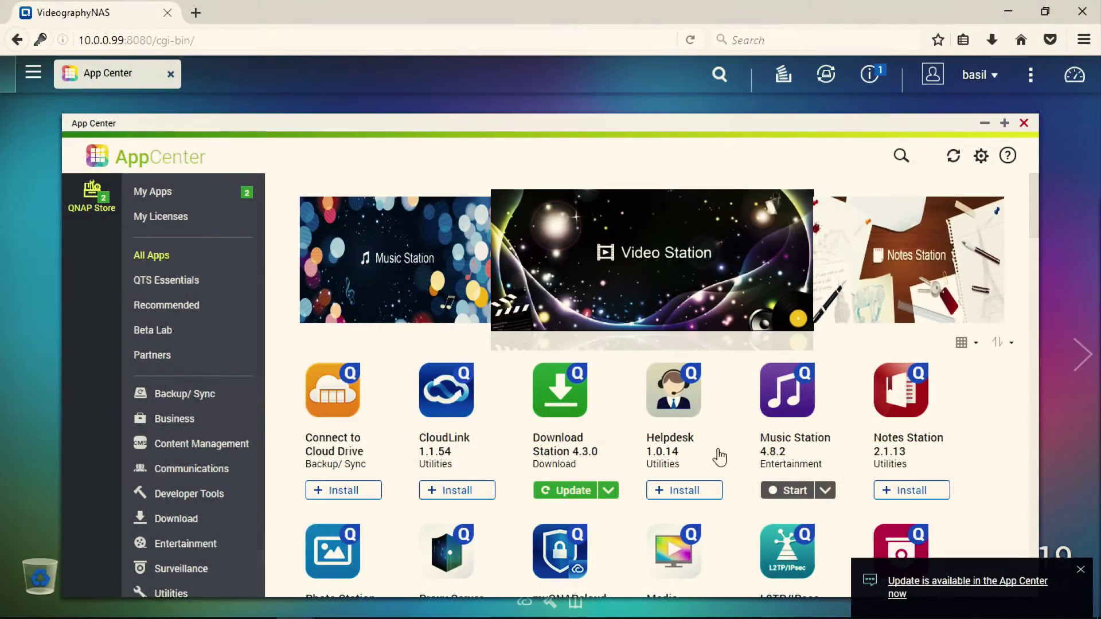
- Skip the Amcrest bullet cam video ahead to 1:02, then 1:46, then WiFi Configuration Setup at 3:24
{"action": "scroll", "coordinate": [744, 449], "scroll_direction": "down", "scroll_amount": 3}
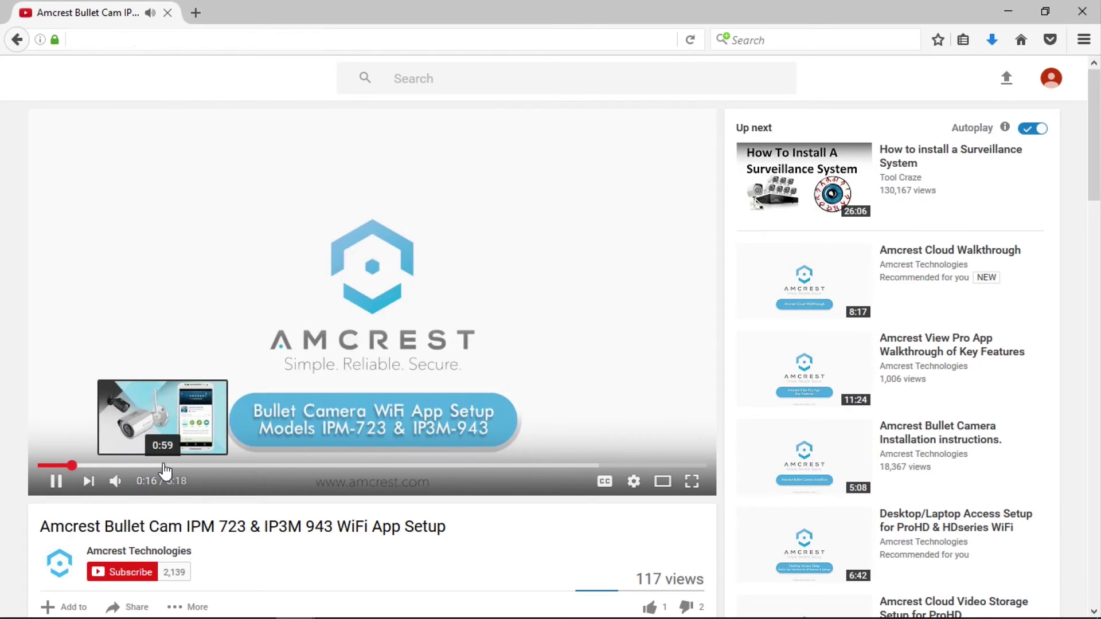
{"action": "left_click", "coordinate": [166, 466]}
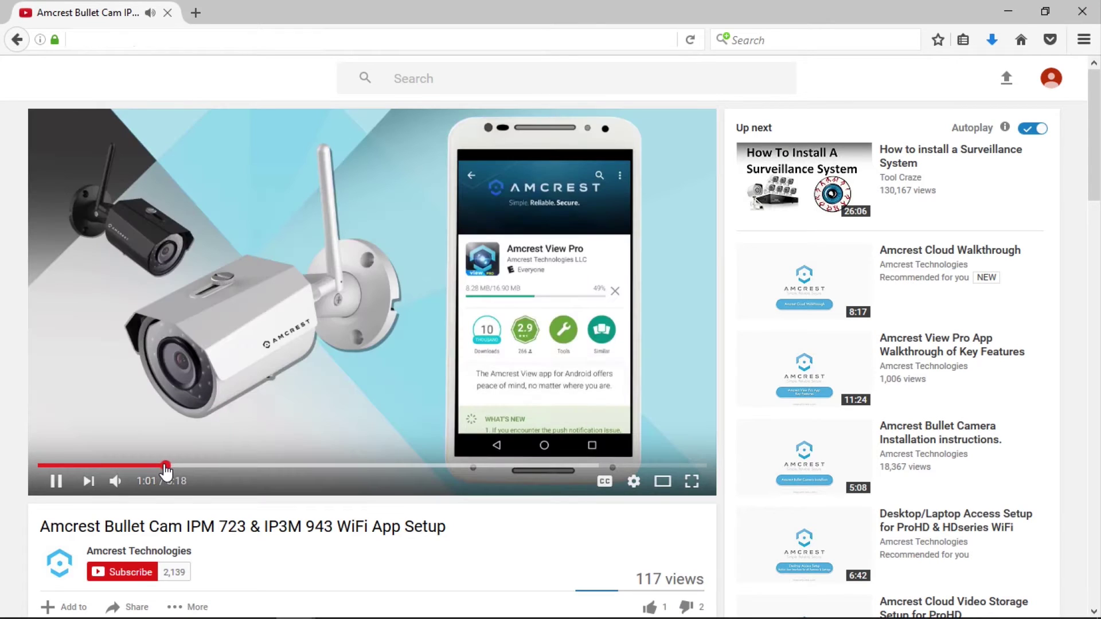
{"action": "left_click", "coordinate": [262, 466]}
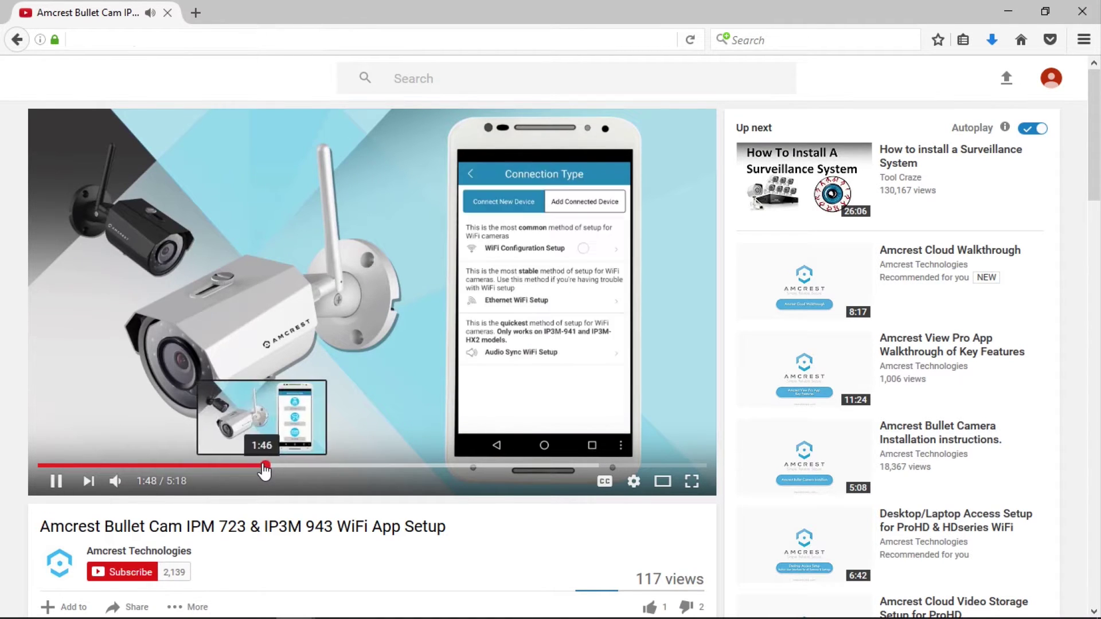
{"action": "left_click", "coordinate": [467, 465]}
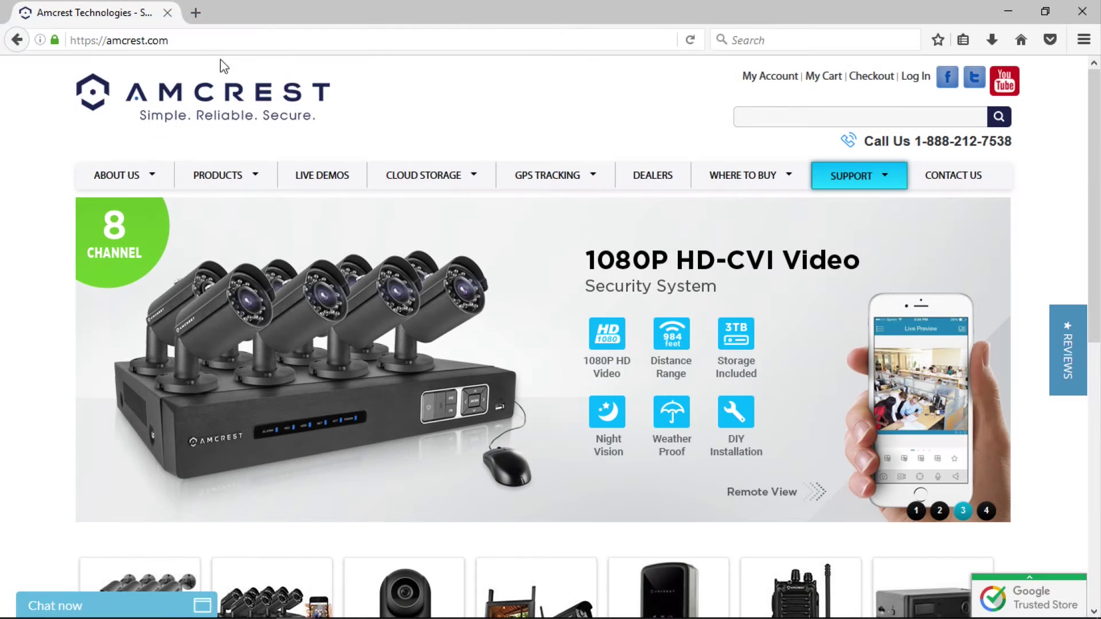
- Load the VideographyNAS QTS page at 10.0.0.99:8080 in Firefox
{"action": "left_click", "coordinate": [188, 41]}
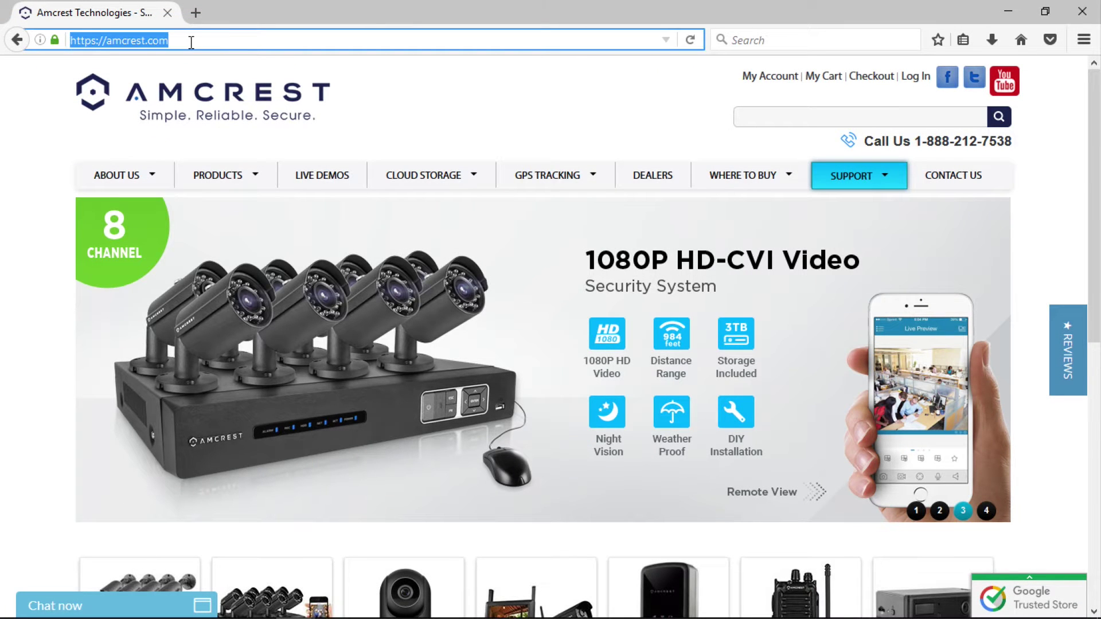
{"action": "type", "text": "10"}
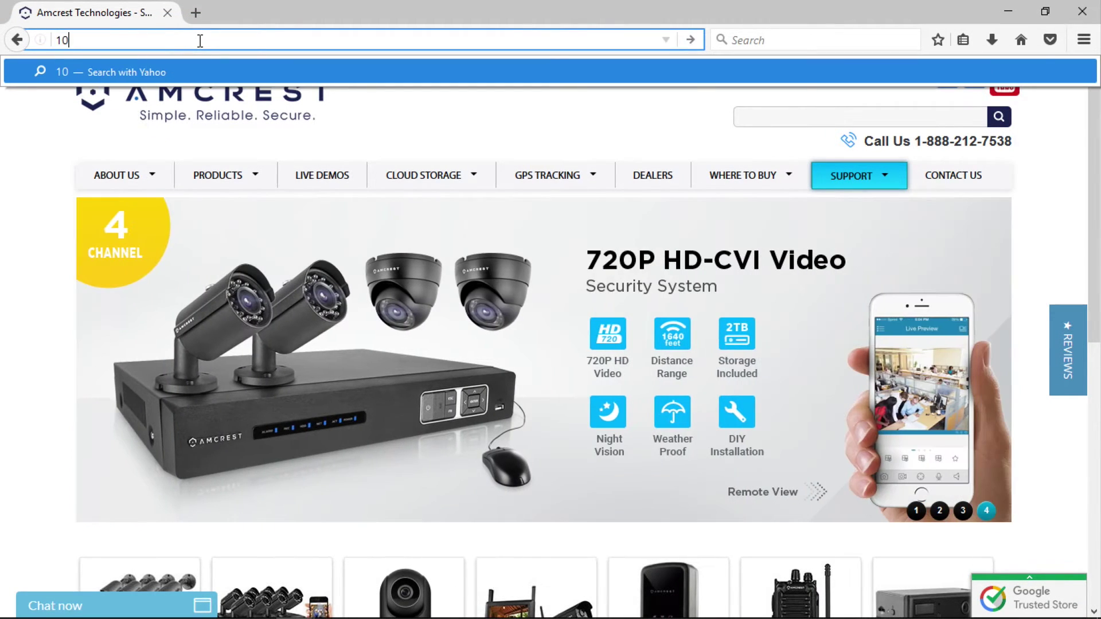
{"action": "type", "text": ".0."}
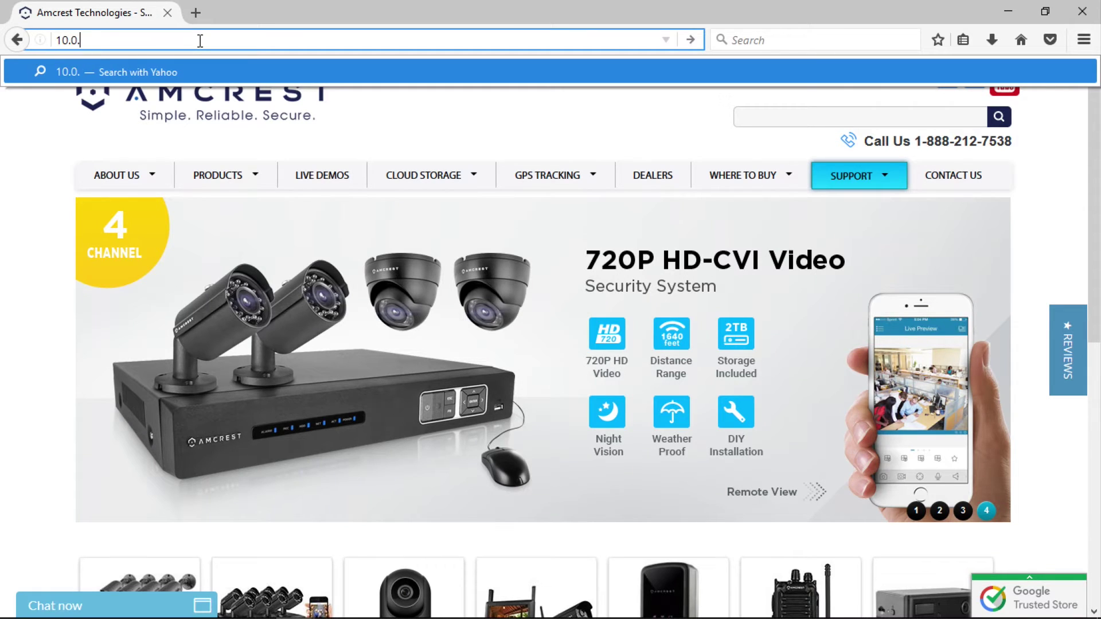
{"action": "type", "text": "0.99"}
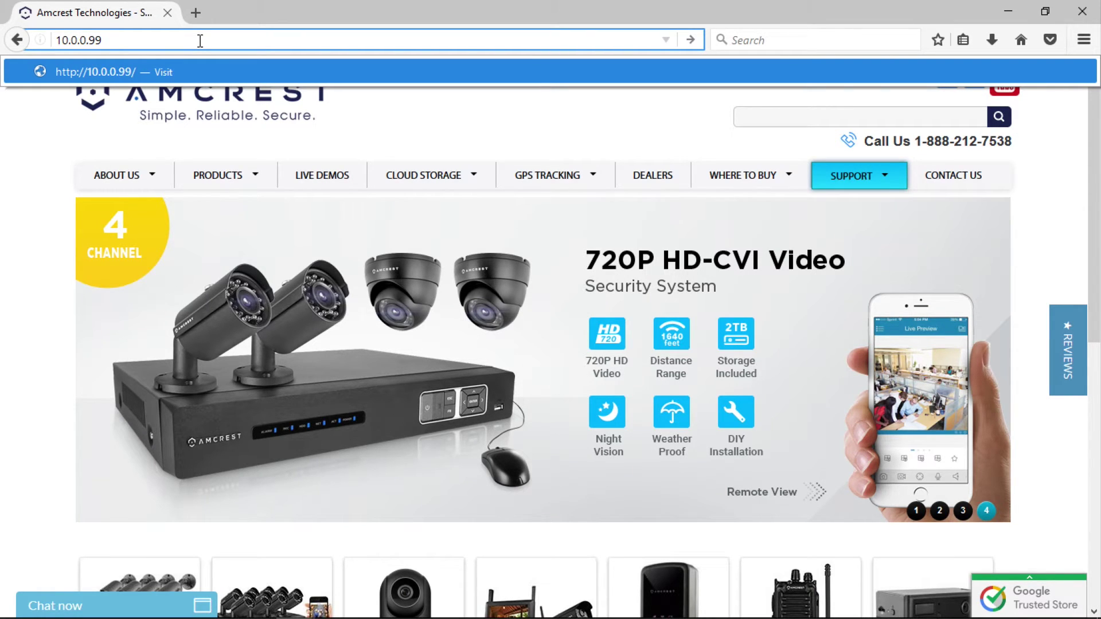
{"action": "type", "text": ":8080"}
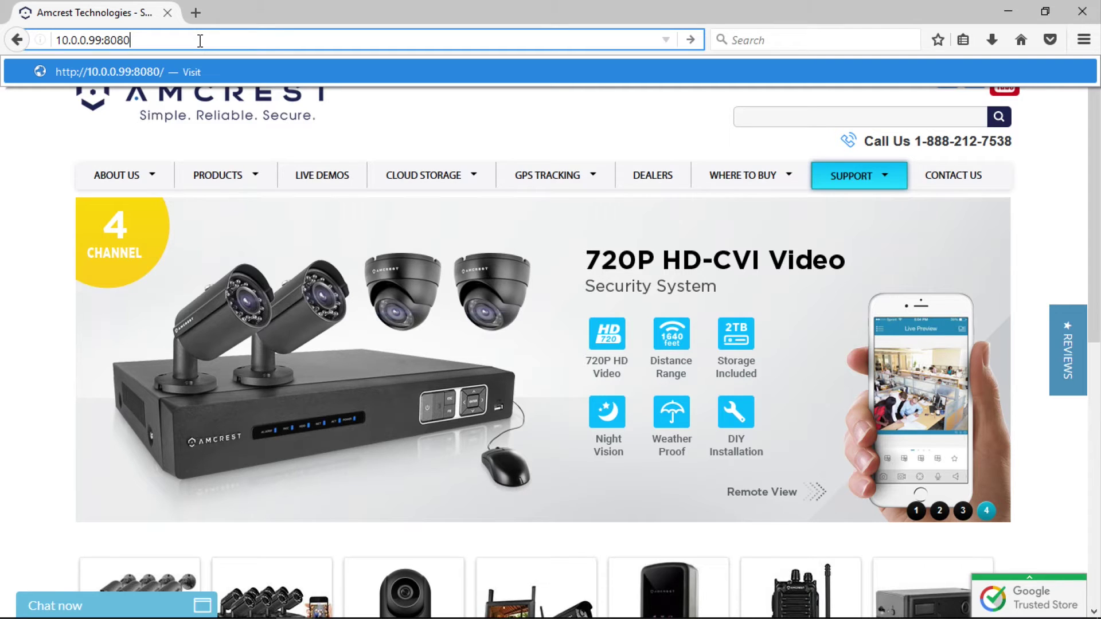
{"action": "key", "text": "Return"}
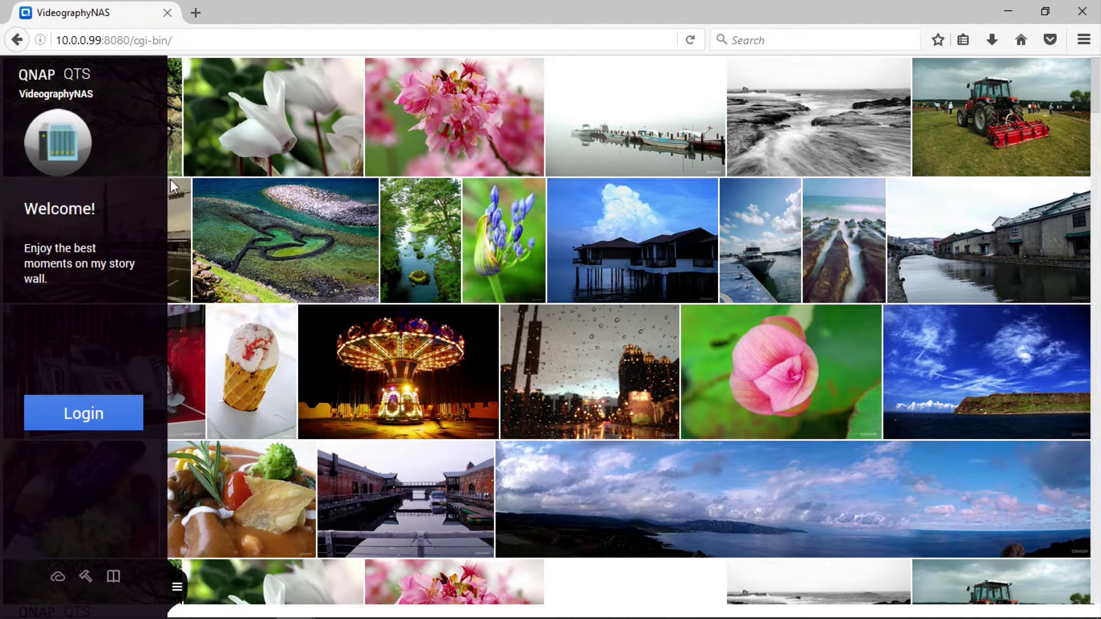
- Log in to VideographyNAS and scroll App Center's All Apps list to Surveillance Station 5.1.1.0
{"action": "left_click", "coordinate": [115, 411]}
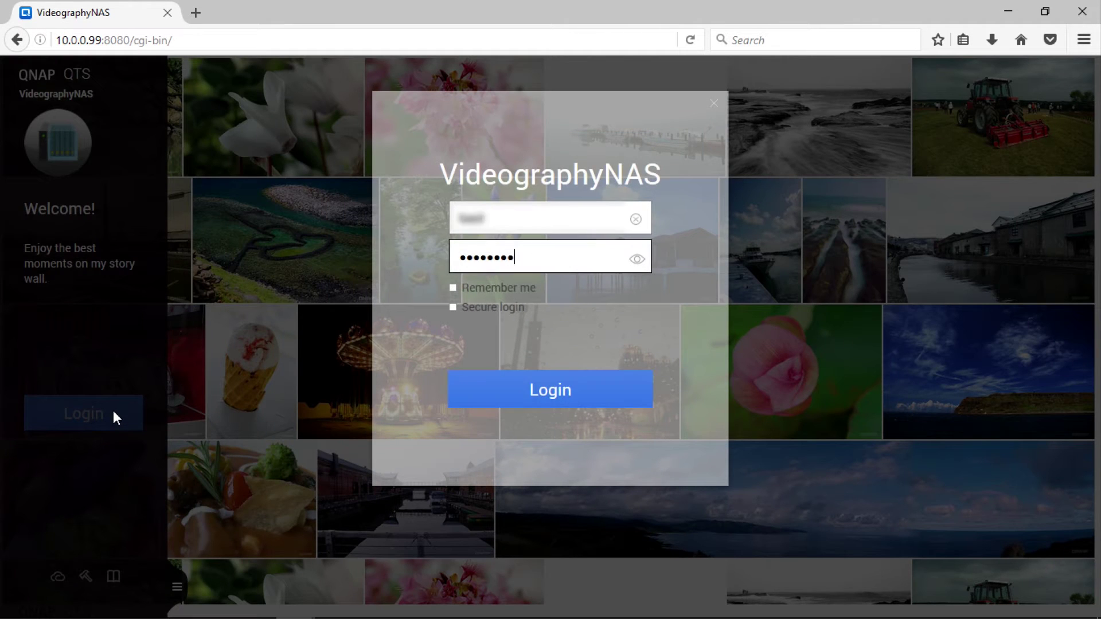
{"action": "key", "text": "Return"}
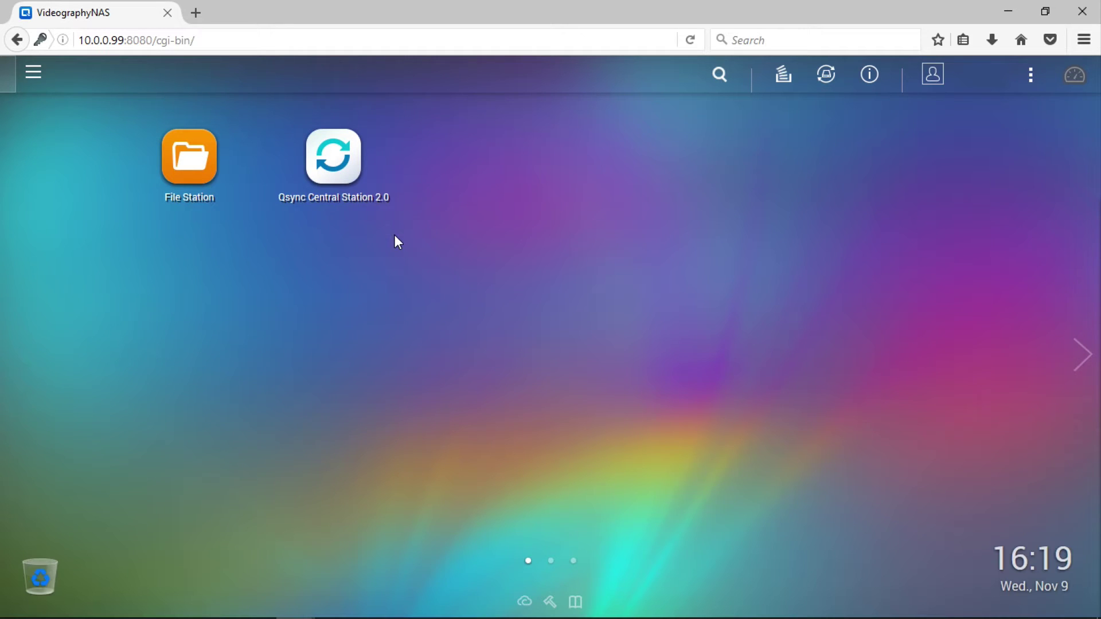
{"action": "left_click", "coordinate": [33, 72]}
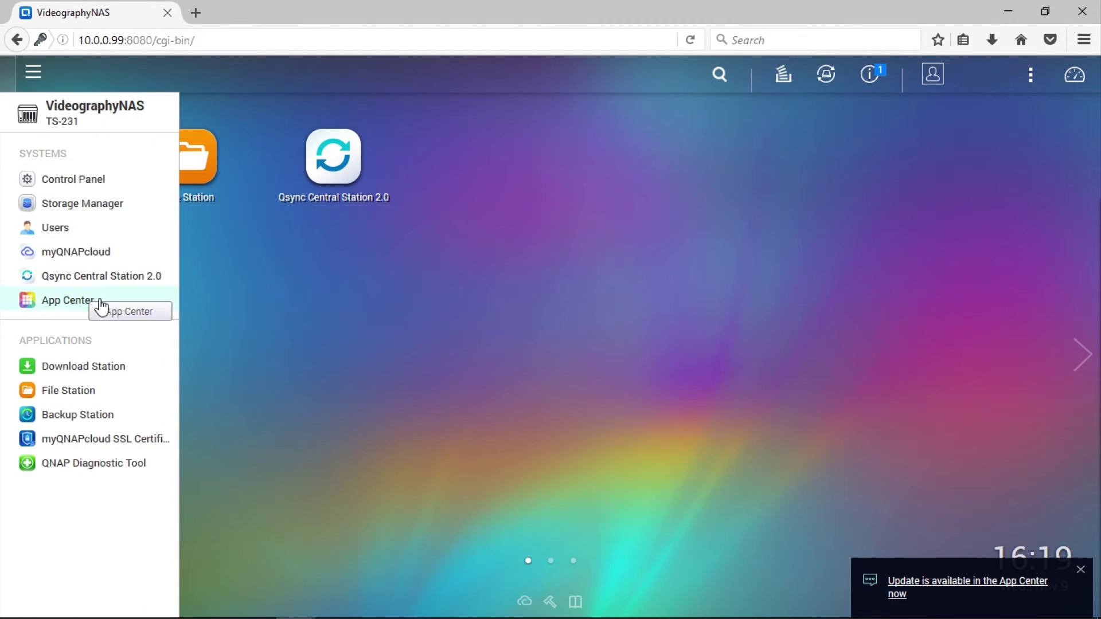
{"action": "left_click", "coordinate": [67, 300]}
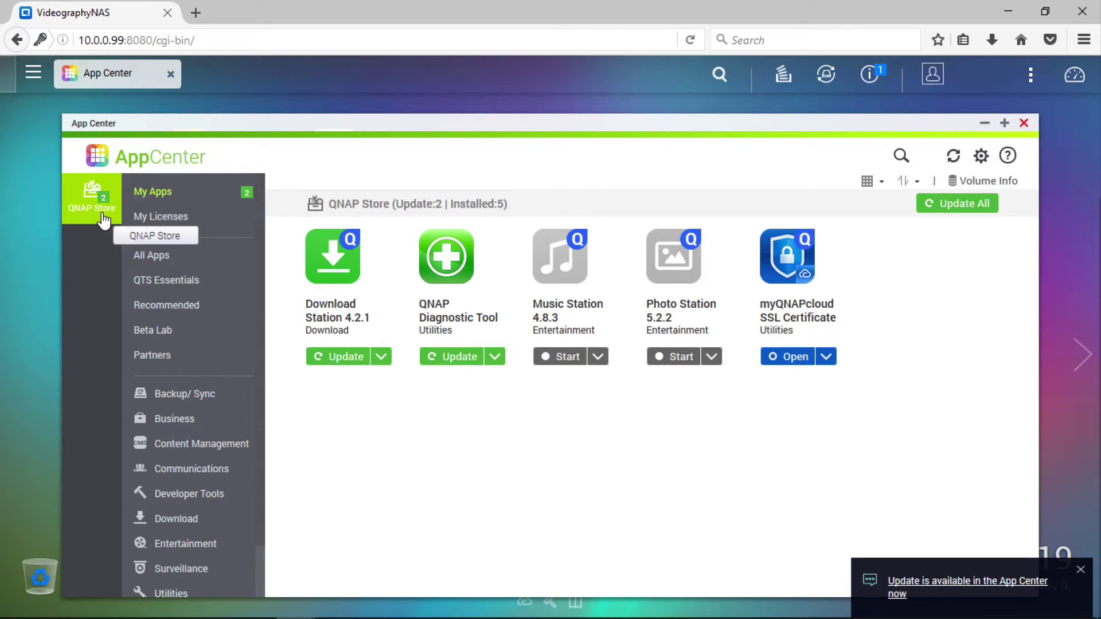
{"action": "left_click", "coordinate": [157, 195]}
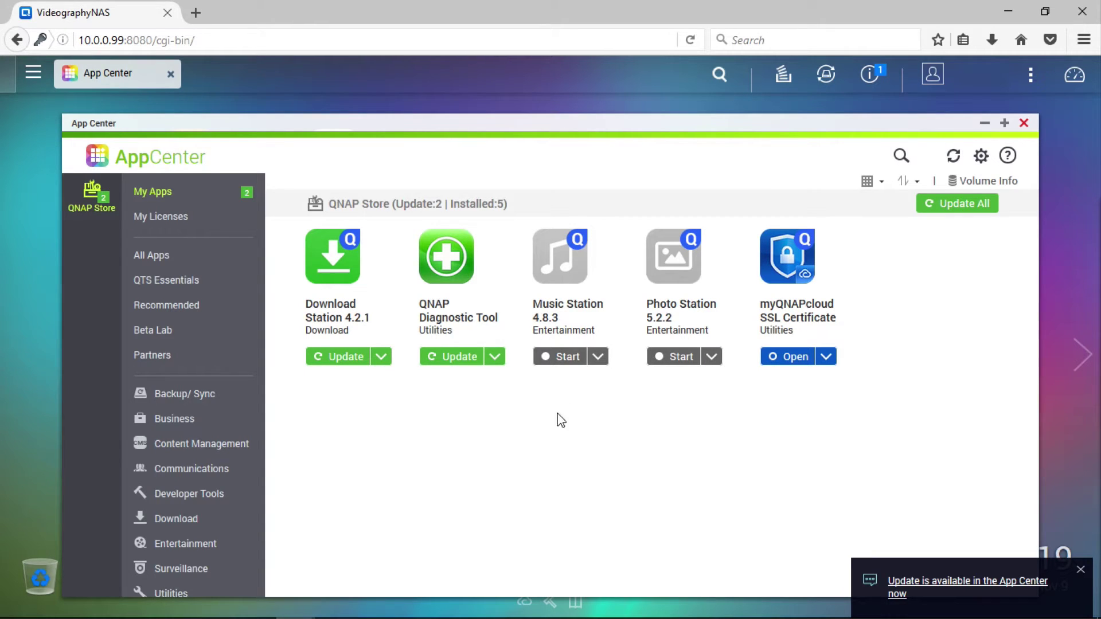
{"action": "left_click", "coordinate": [183, 260]}
{"action": "scroll", "coordinate": [745, 450], "scroll_direction": "down", "scroll_amount": 2}
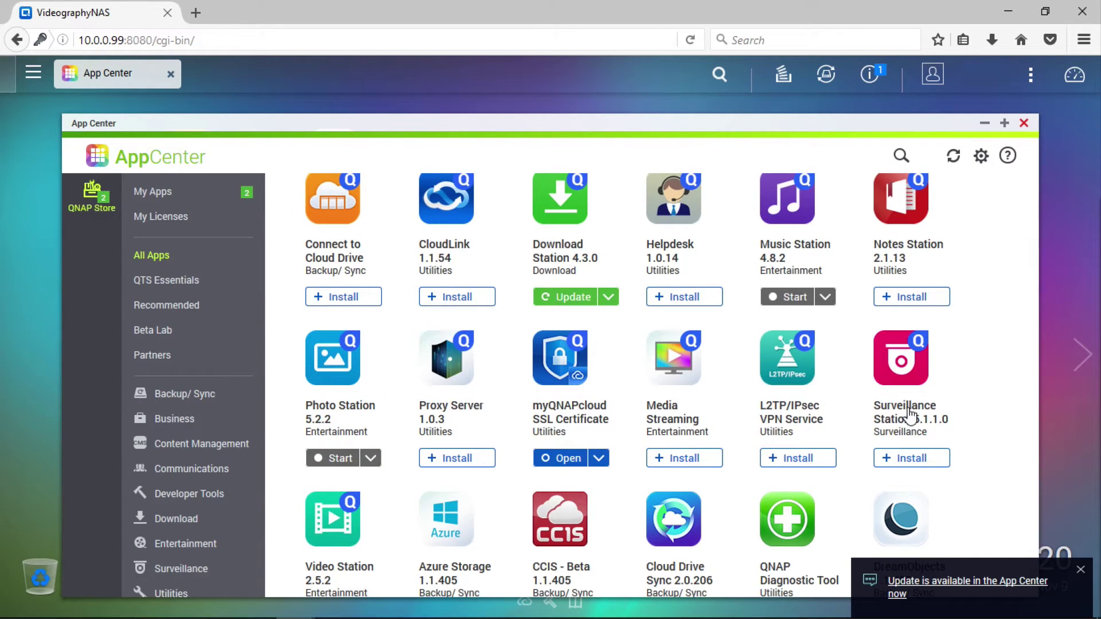
- Install Surveillance Station 5.1.1.0 from App Center and open its login page in a new tab
{"action": "left_click", "coordinate": [888, 462]}
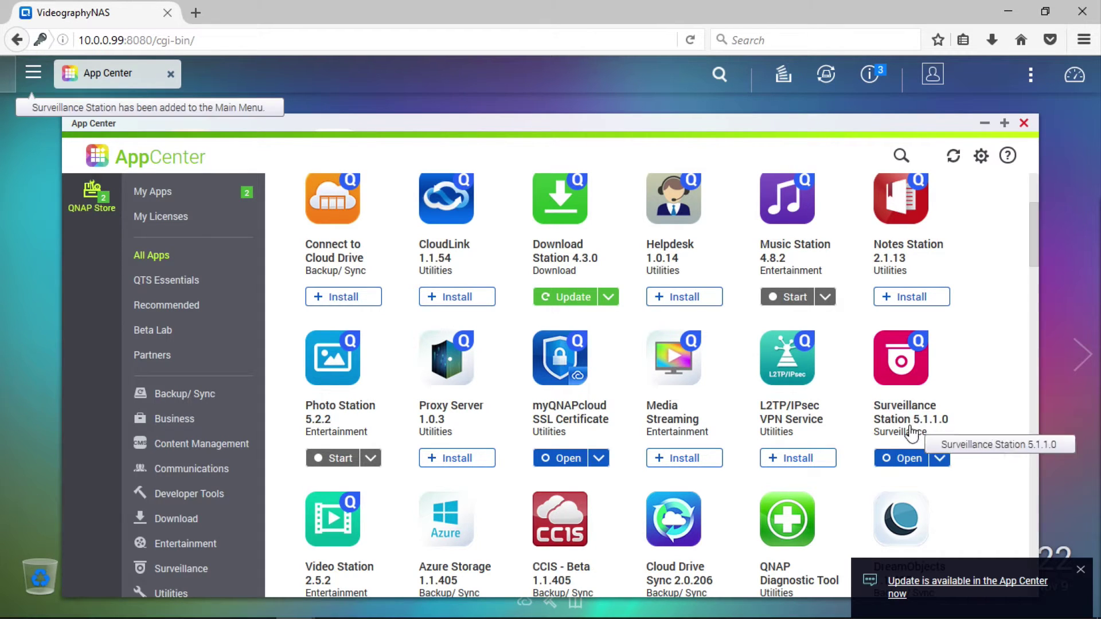
{"action": "left_click", "coordinate": [902, 458]}
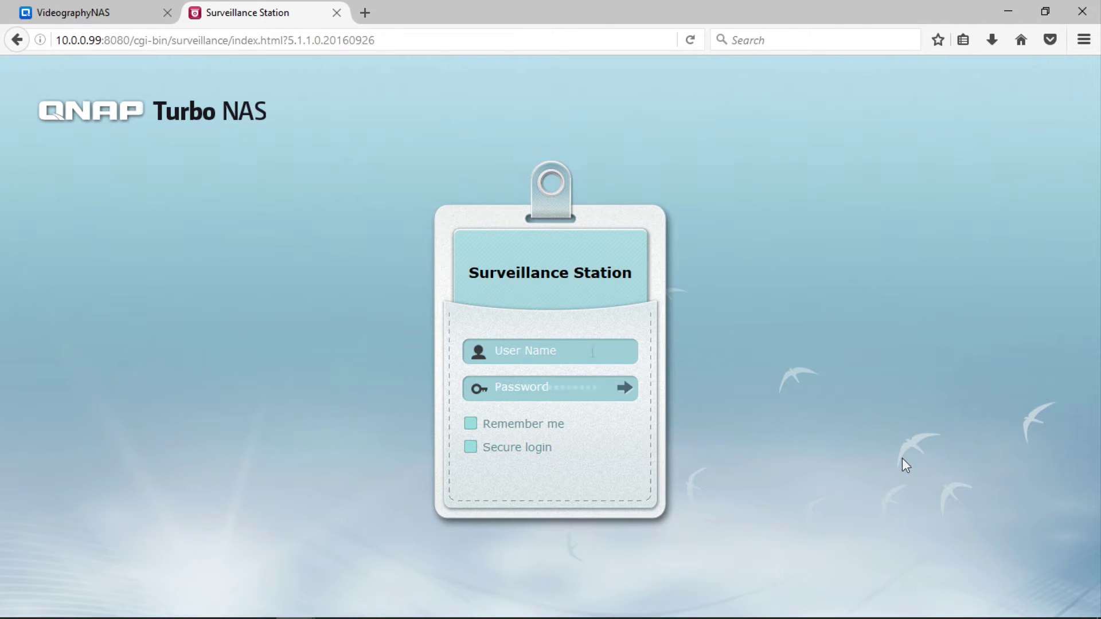
- Log in with the admin account and go to Camera Settings > Camera Configuration
{"action": "key", "text": "Return"}
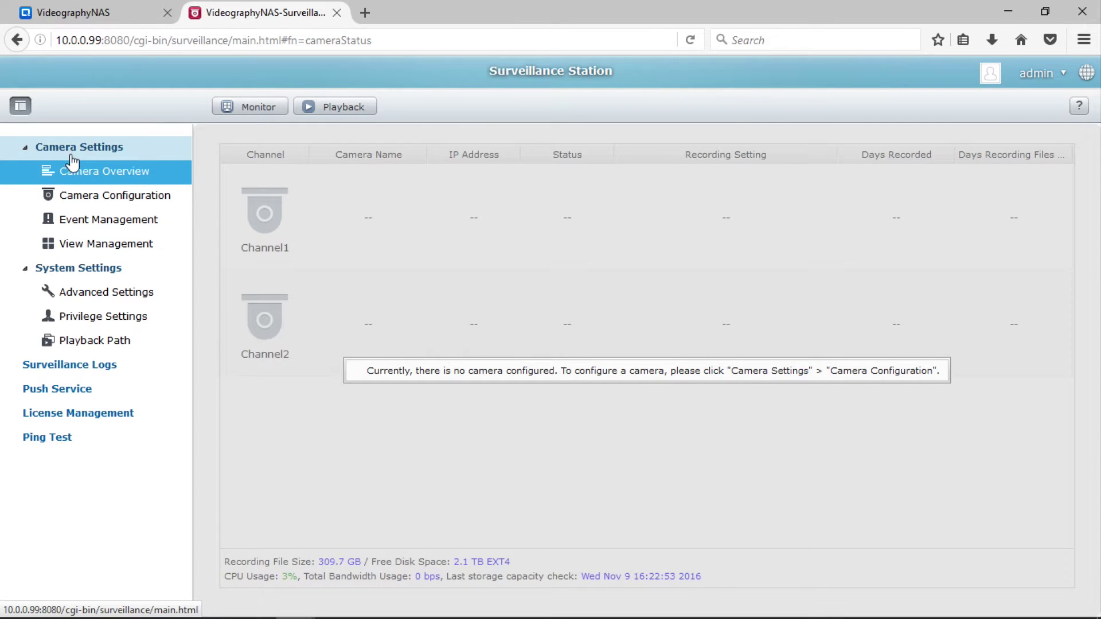
{"action": "left_click", "coordinate": [176, 199]}
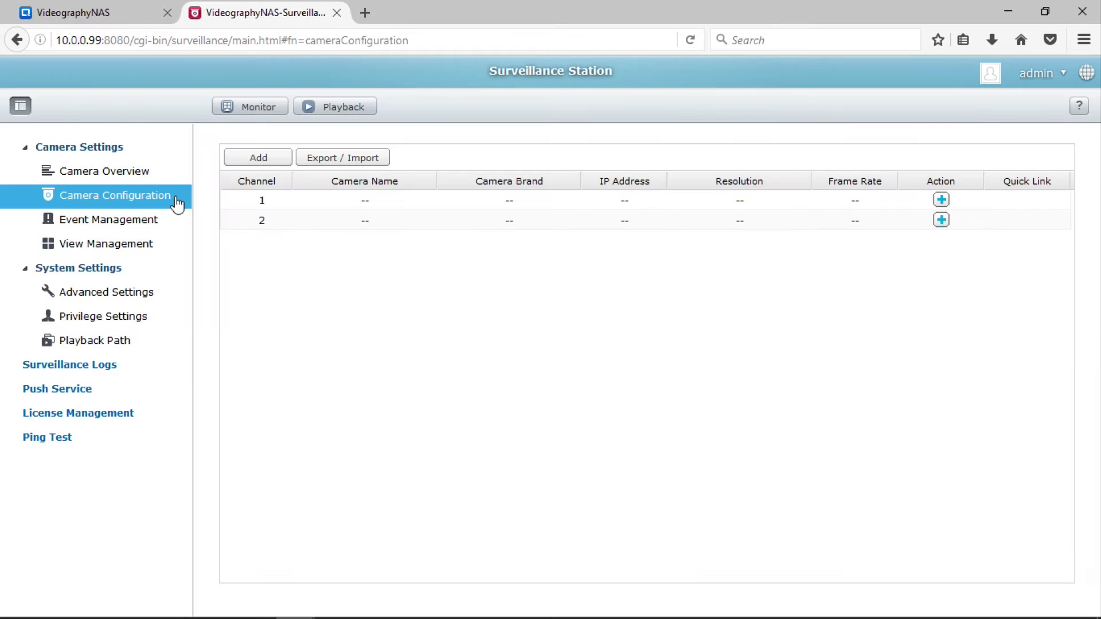
- Add a camera by running an ONVIF network search and picking 10.0.6.12 to fill the form
{"action": "left_click", "coordinate": [241, 159]}
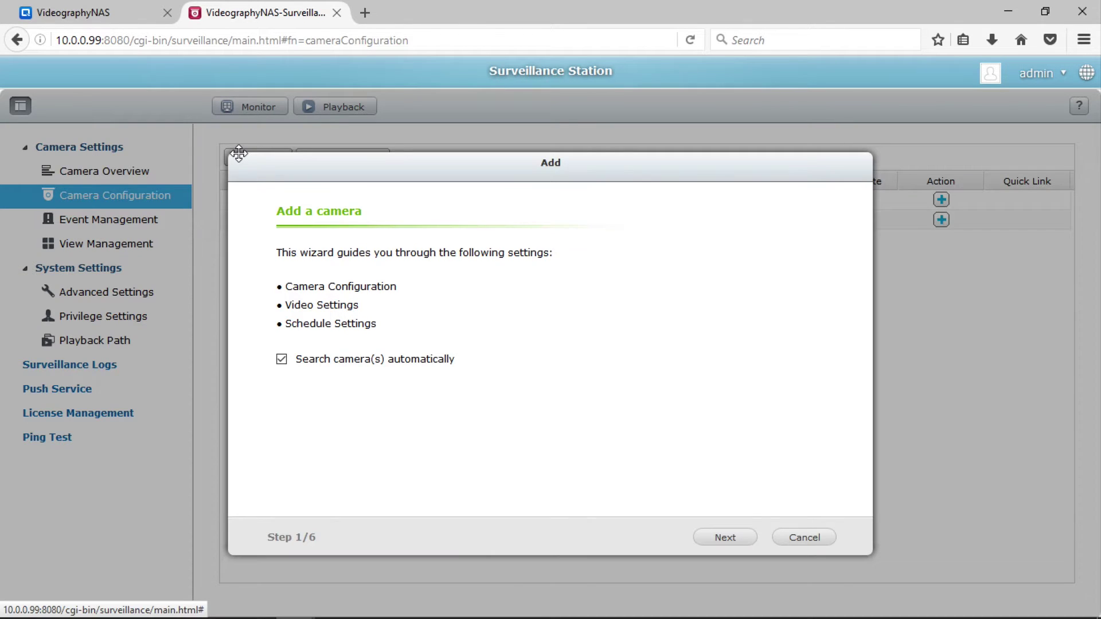
{"action": "left_click", "coordinate": [740, 540]}
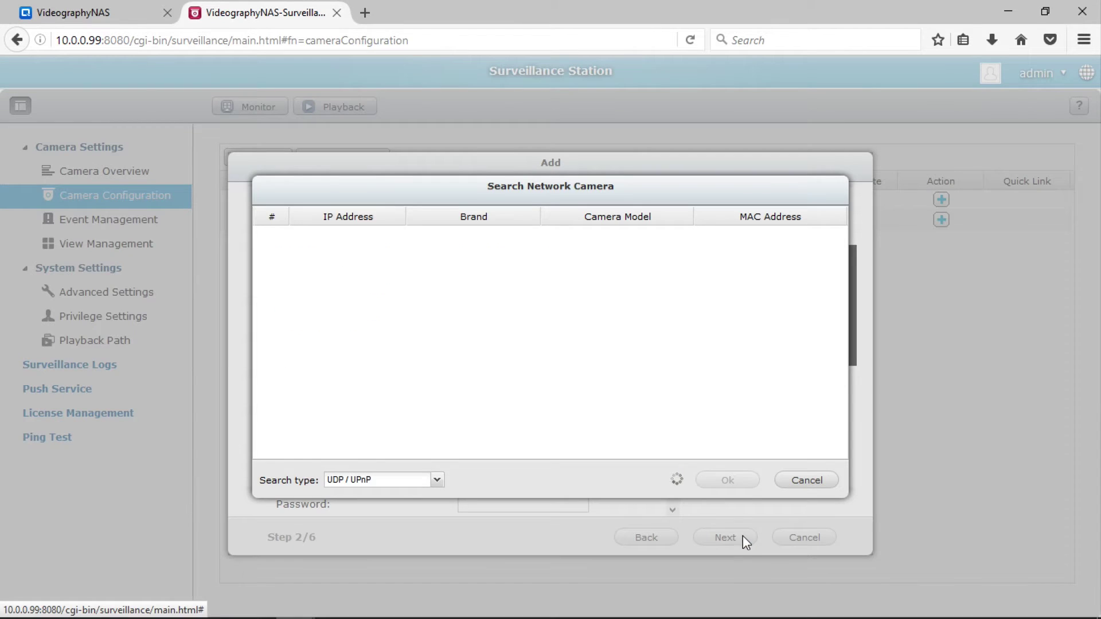
{"action": "left_click", "coordinate": [399, 481]}
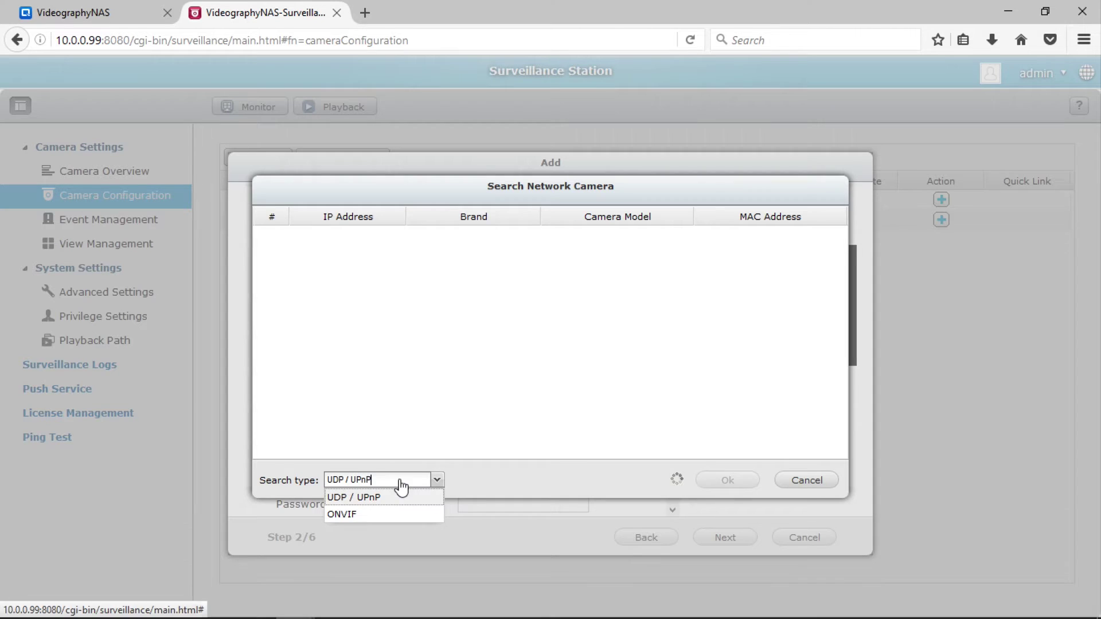
{"action": "left_click", "coordinate": [370, 517]}
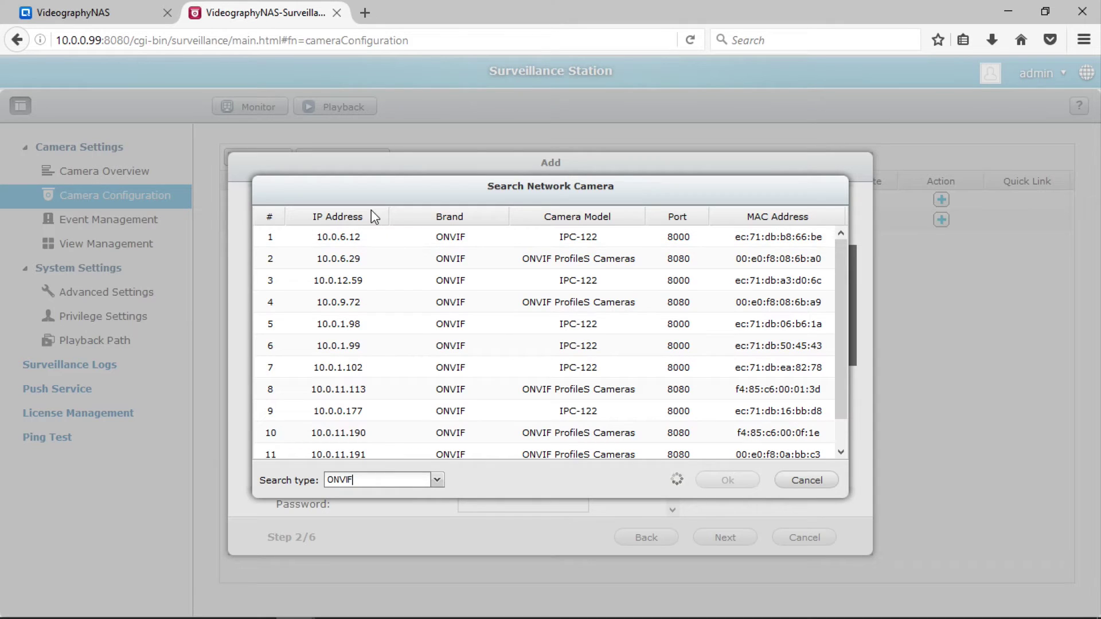
{"action": "left_click", "coordinate": [528, 233]}
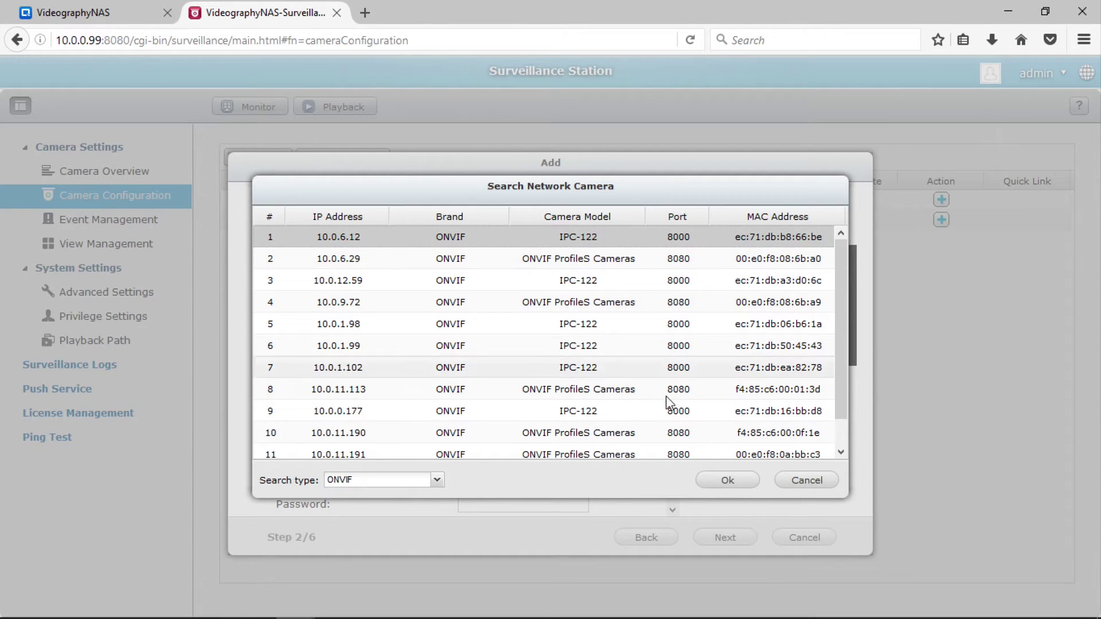
{"action": "left_click", "coordinate": [728, 480]}
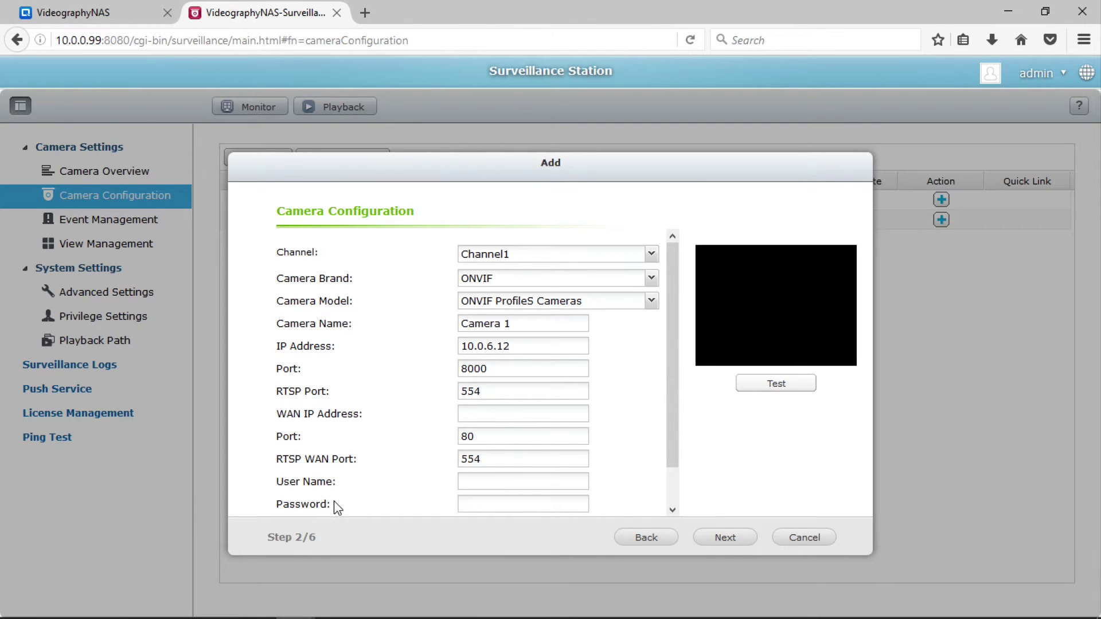
- Enter the camera's user name and password, test the connection, and continue to Video Settings
{"action": "left_click", "coordinate": [481, 485]}
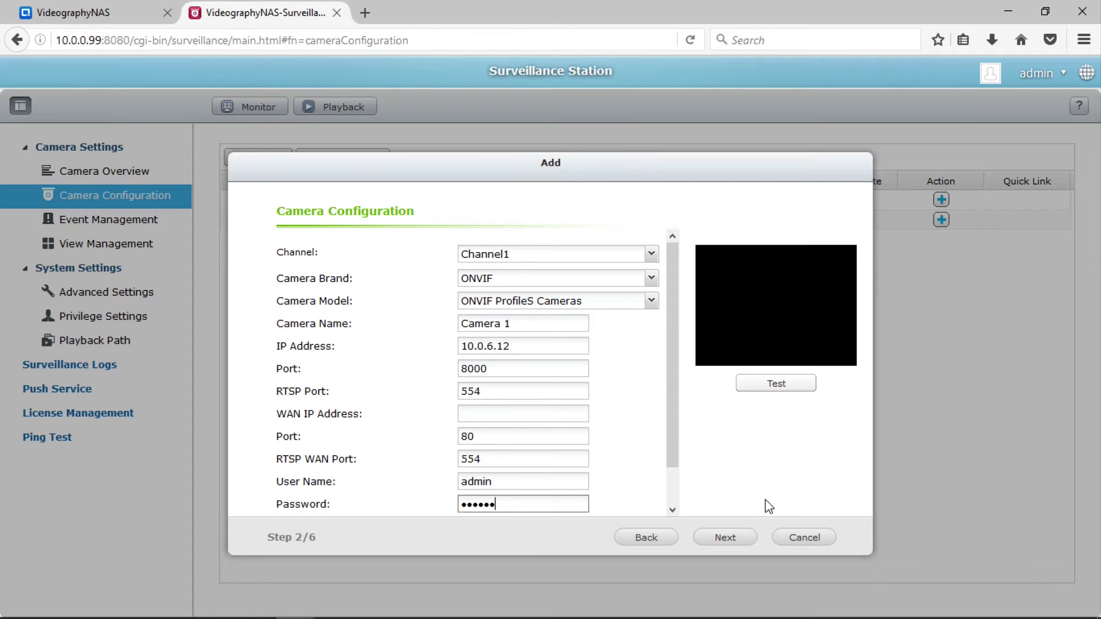
{"action": "left_click", "coordinate": [796, 389]}
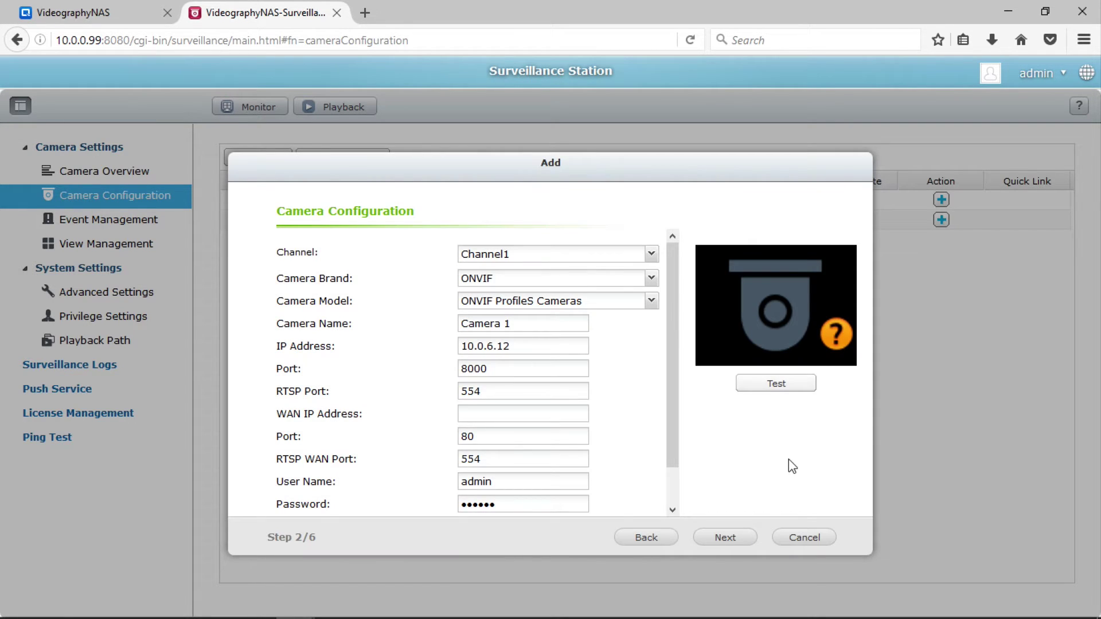
{"action": "left_click", "coordinate": [745, 536]}
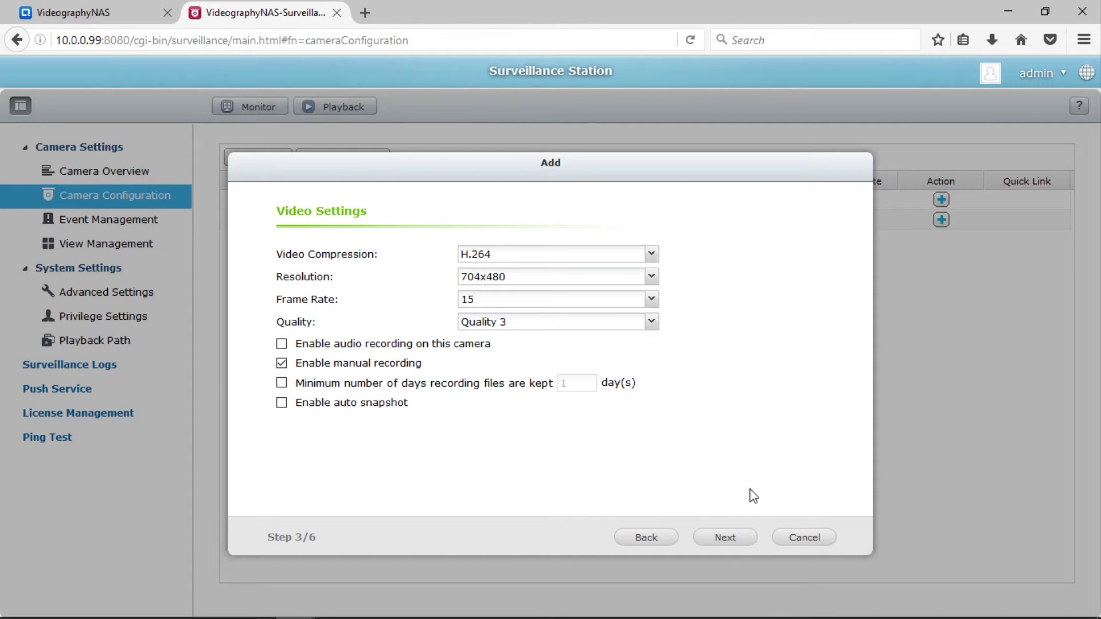
- Set resolution to 928x480, enable audio recording, and continue to Schedule Settings
{"action": "left_click", "coordinate": [650, 277]}
{"action": "left_click", "coordinate": [614, 293]}
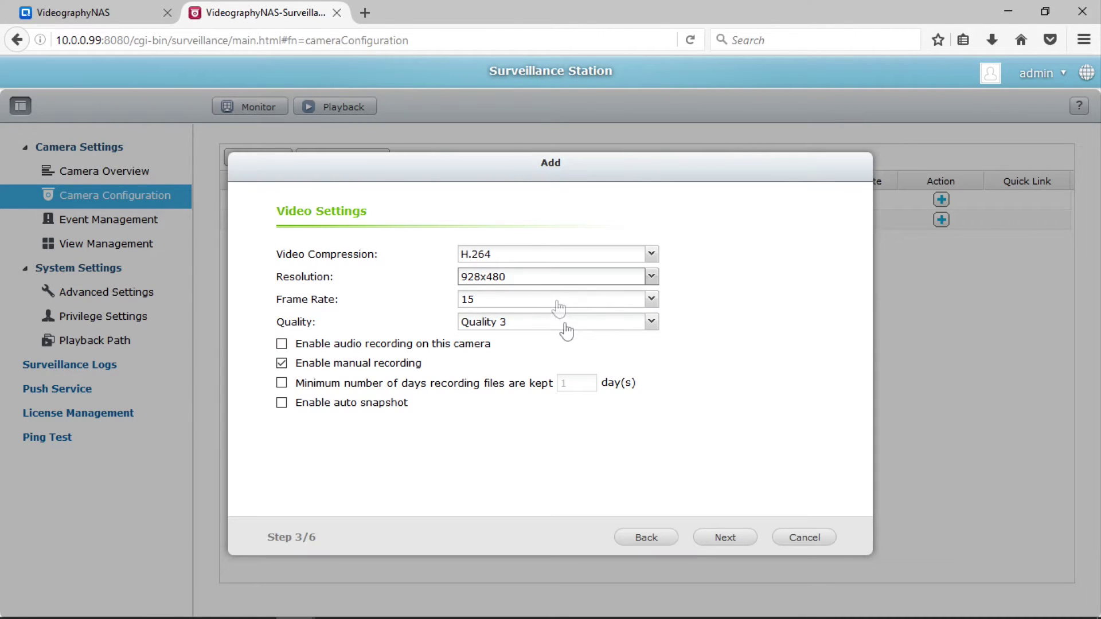
{"action": "left_click", "coordinate": [281, 347]}
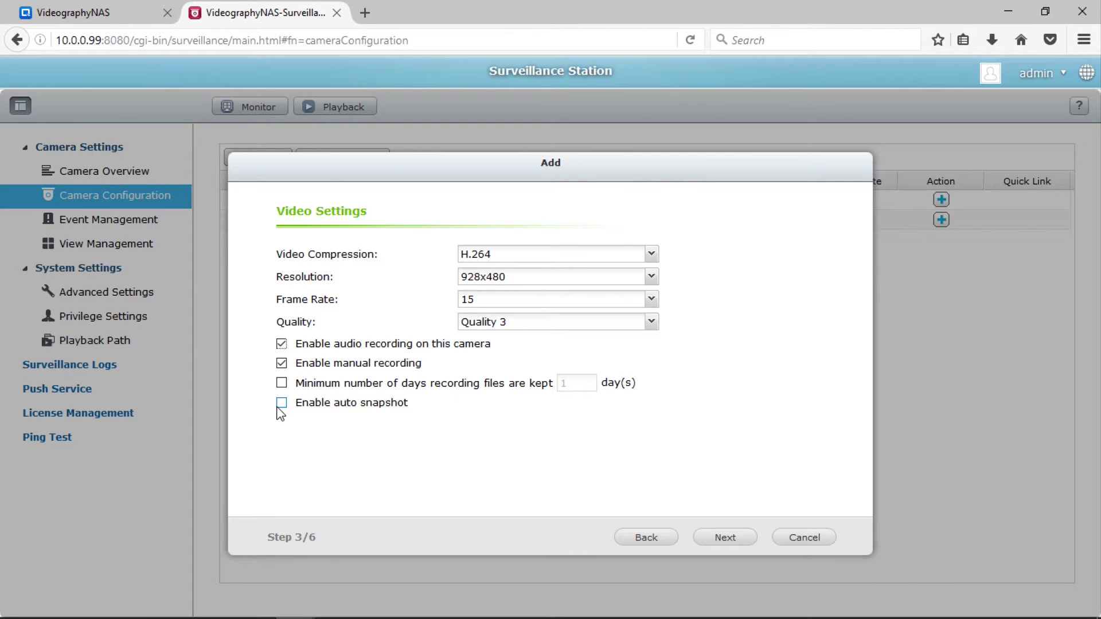
{"action": "left_click", "coordinate": [747, 543]}
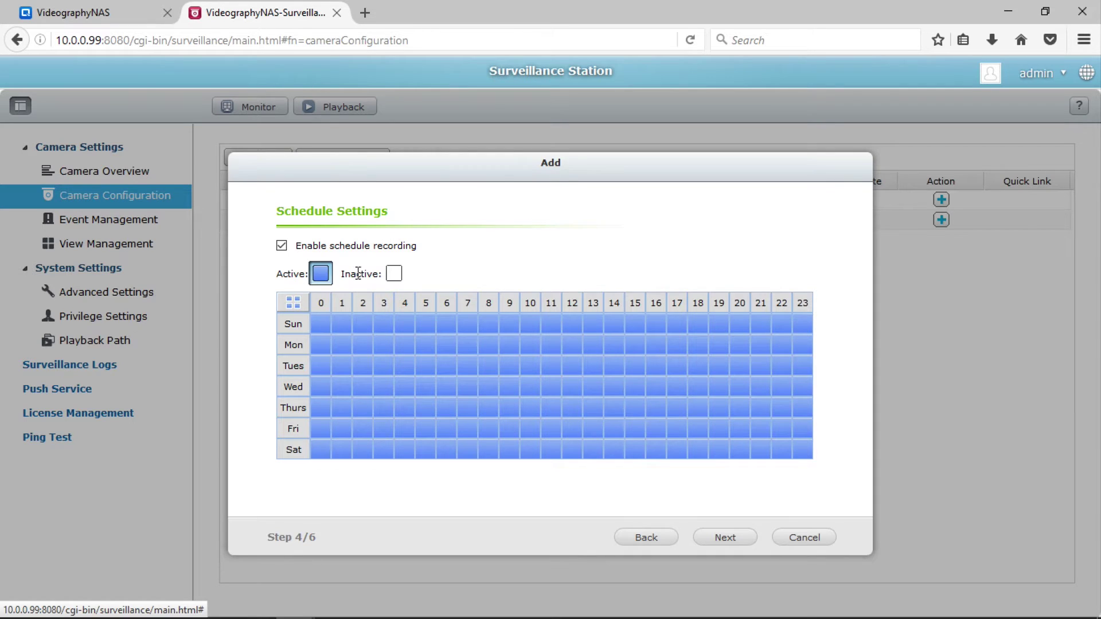
- Mark Sunday and Saturday hours 0-11 inactive as a demo, then reset the whole week to active
{"action": "left_click", "coordinate": [394, 274]}
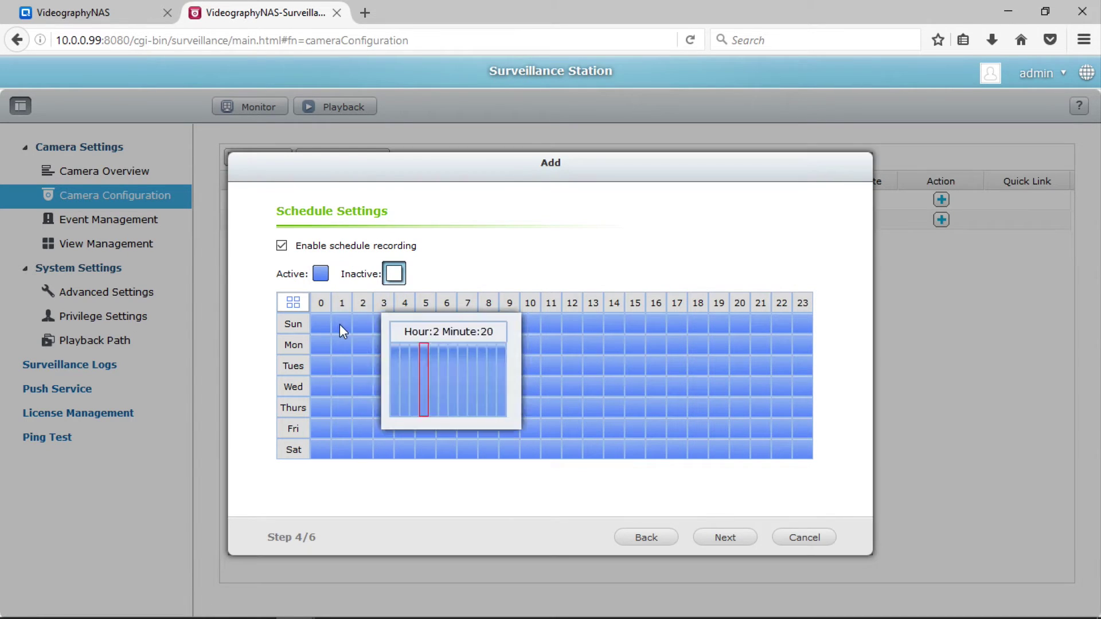
{"action": "left_click_drag", "start_coordinate": [313, 324], "coordinate": [560, 325]}
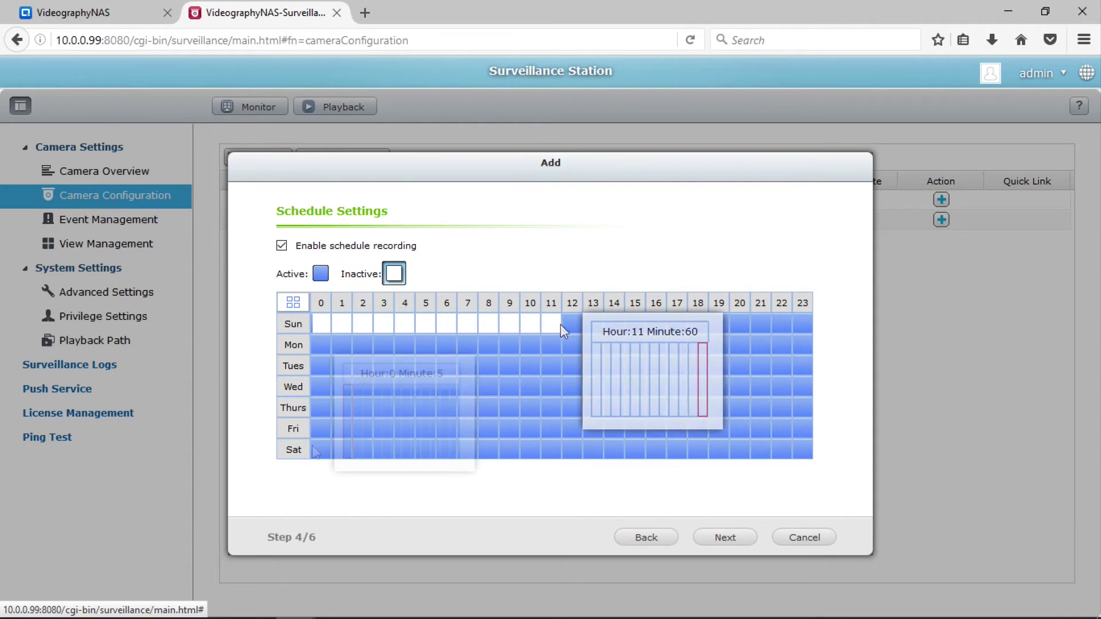
{"action": "mouse_move", "coordinate": [326, 445]}
{"action": "left_mouse_down"}
{"action": "mouse_move", "coordinate": [456, 442]}
{"action": "mouse_move", "coordinate": [467, 515]}
{"action": "left_mouse_up"}
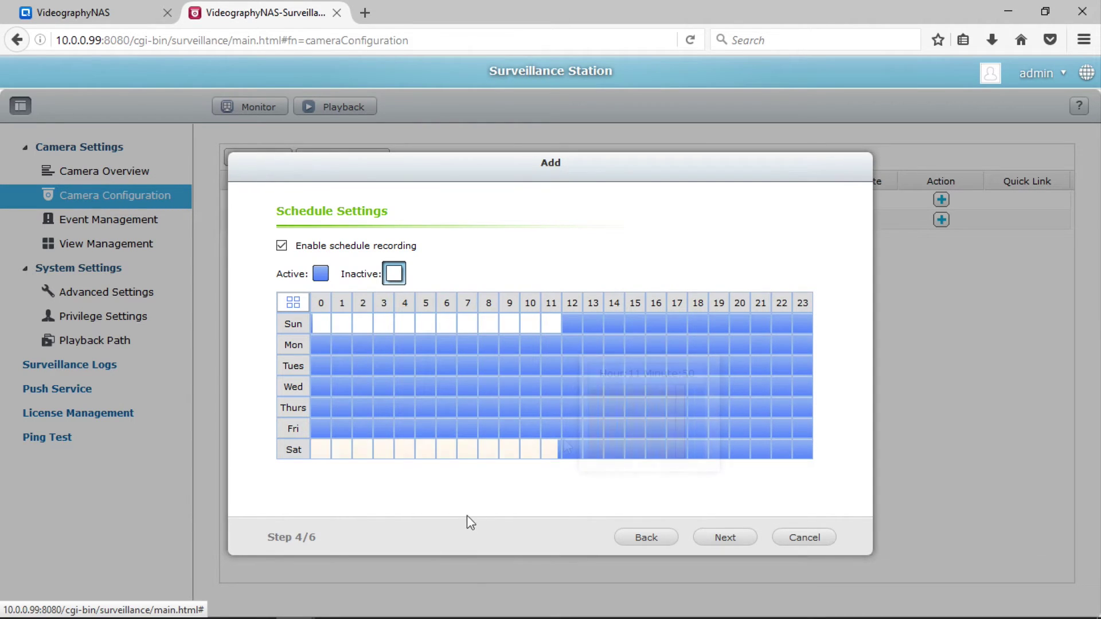
{"action": "left_click", "coordinate": [321, 274]}
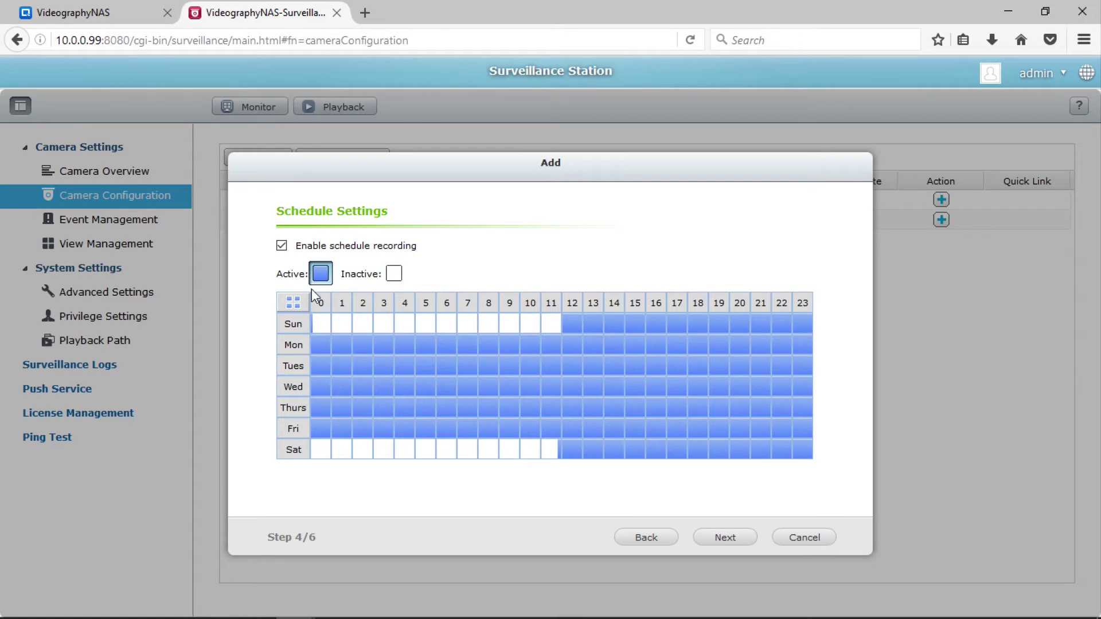
{"action": "left_click", "coordinate": [293, 324]}
{"action": "left_click", "coordinate": [294, 450]}
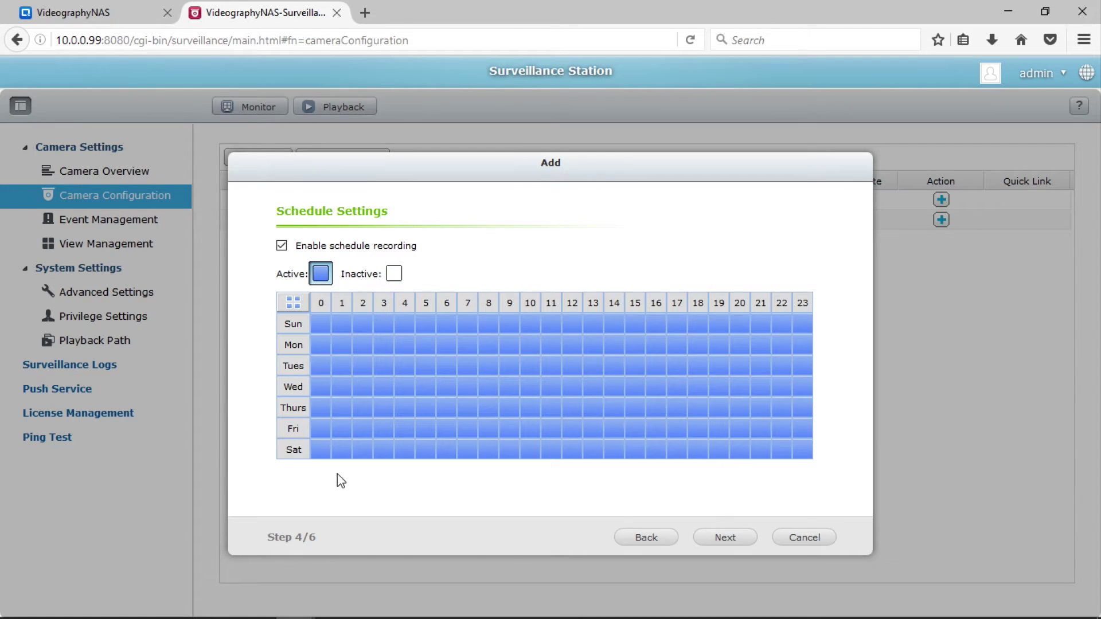
- Confirm and apply the settings, then finish adding Camera 1 on channel 1 at 10.0.6.12
{"action": "left_click", "coordinate": [749, 540]}
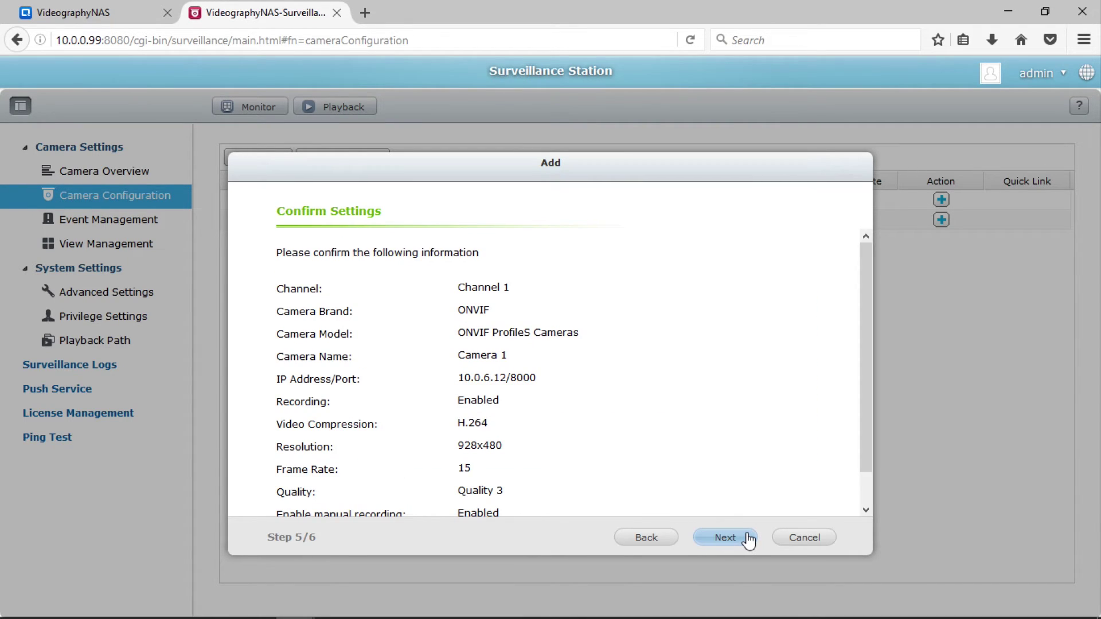
{"action": "left_click", "coordinate": [725, 537]}
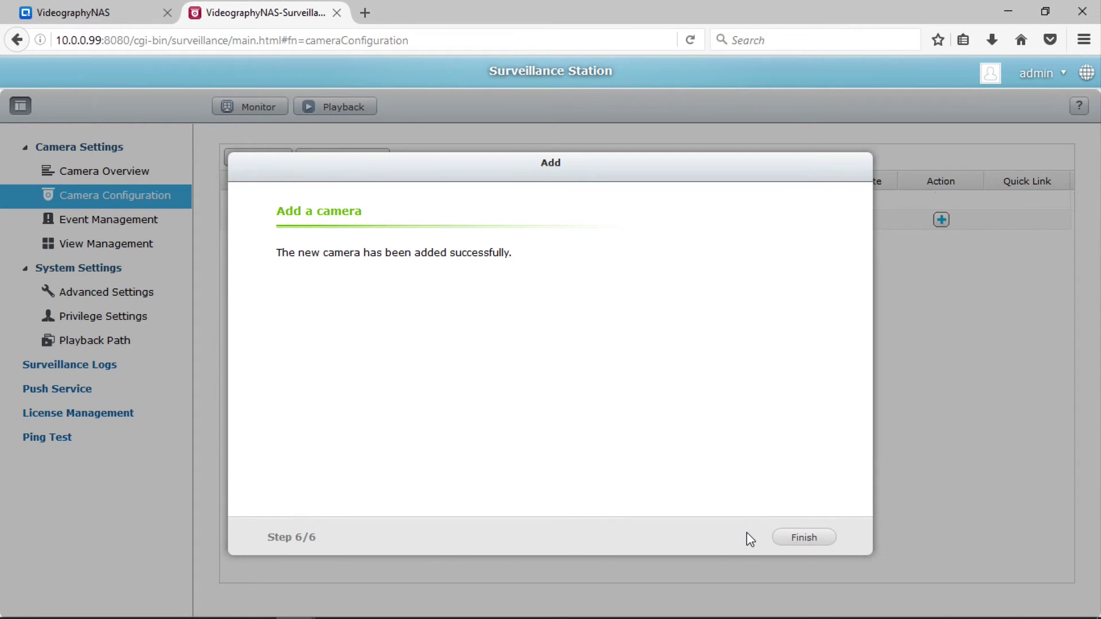
{"action": "left_click", "coordinate": [784, 543]}
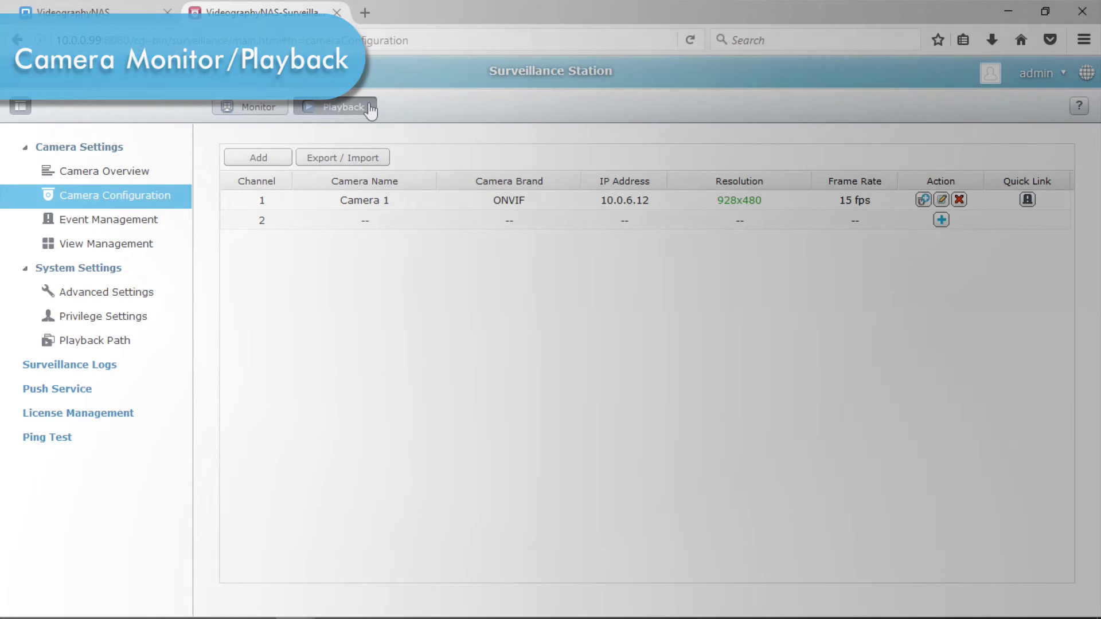
- Try Monitor in Surveillance Station and start downloading the QMon.exe Firefox plugin installer
{"action": "left_click", "coordinate": [370, 109]}
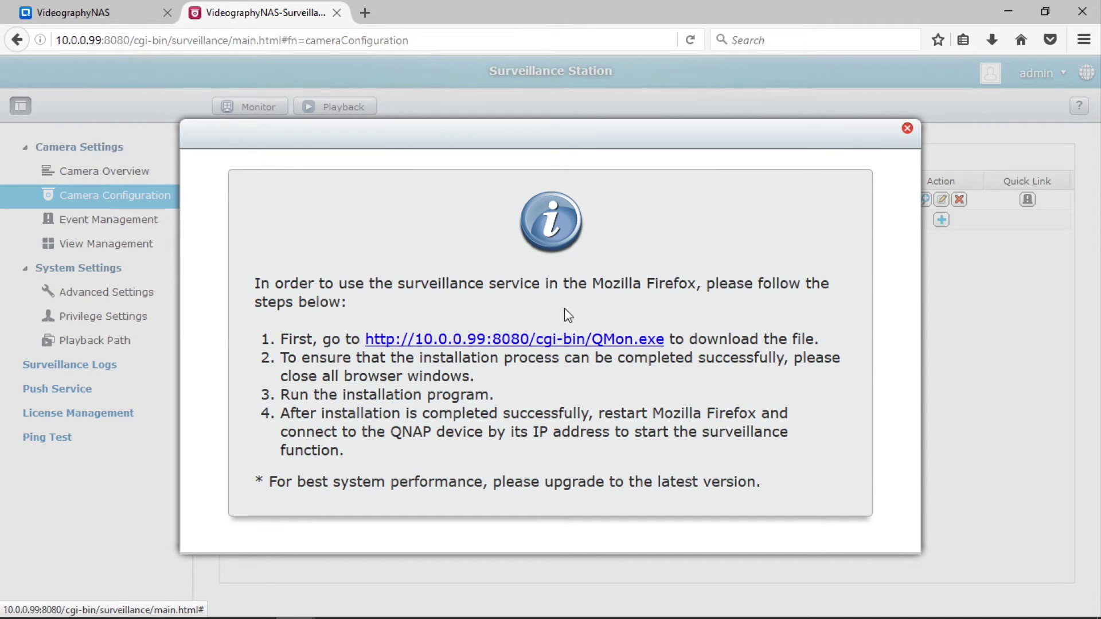
{"action": "left_click", "coordinate": [614, 344]}
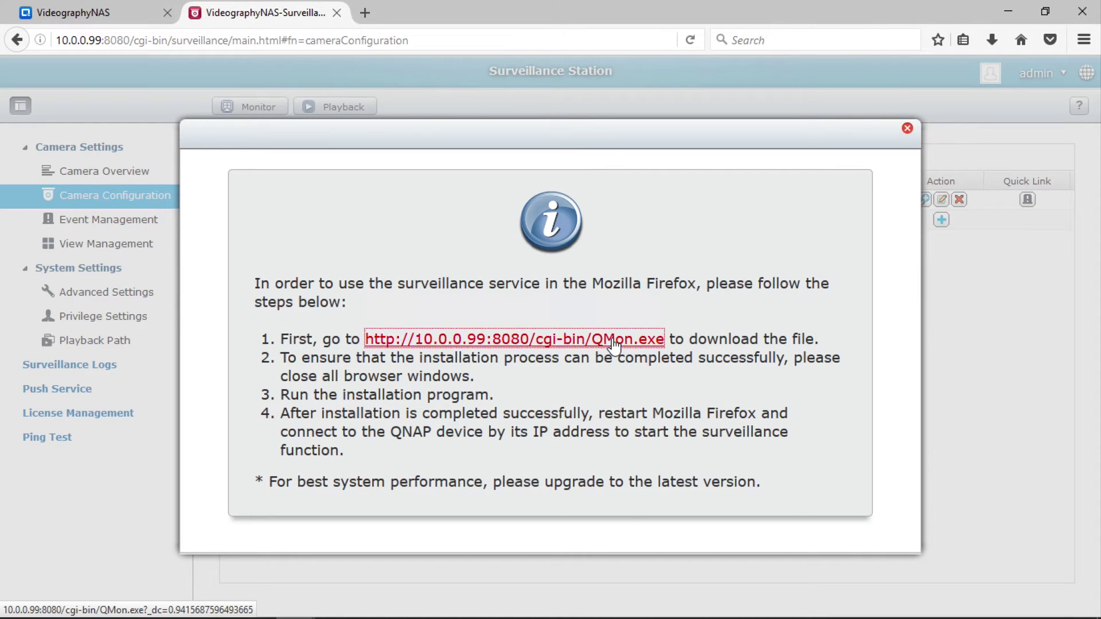
- Save and run QMon.exe, approve User Account Control, then close Firefox, leaving the page
{"action": "left_click", "coordinate": [612, 367]}
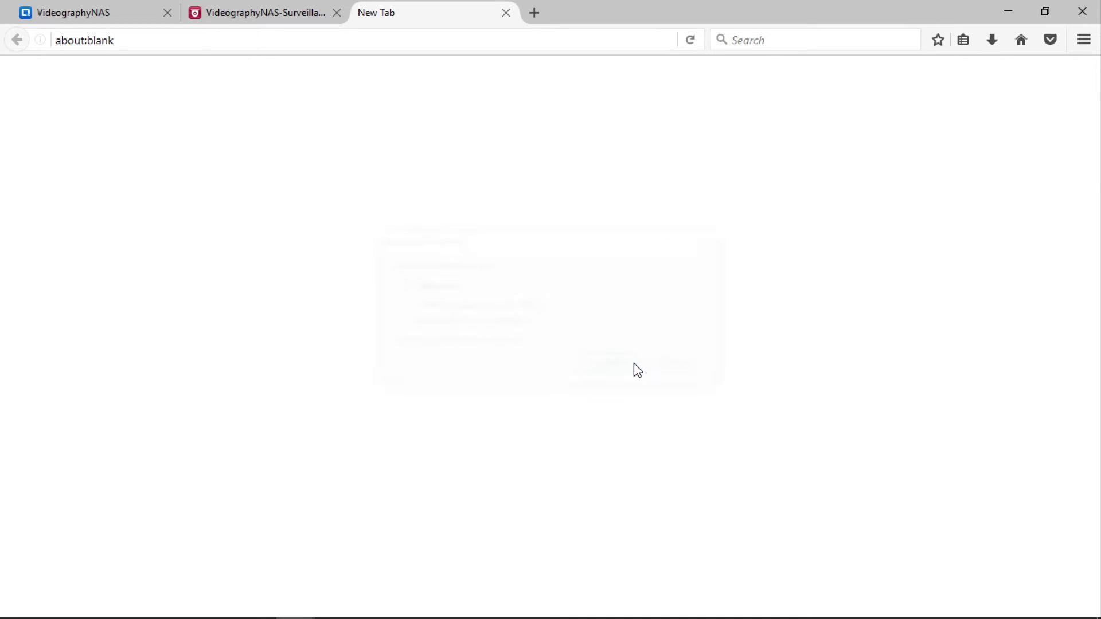
{"action": "left_click", "coordinate": [1000, 37]}
{"action": "left_click", "coordinate": [828, 91]}
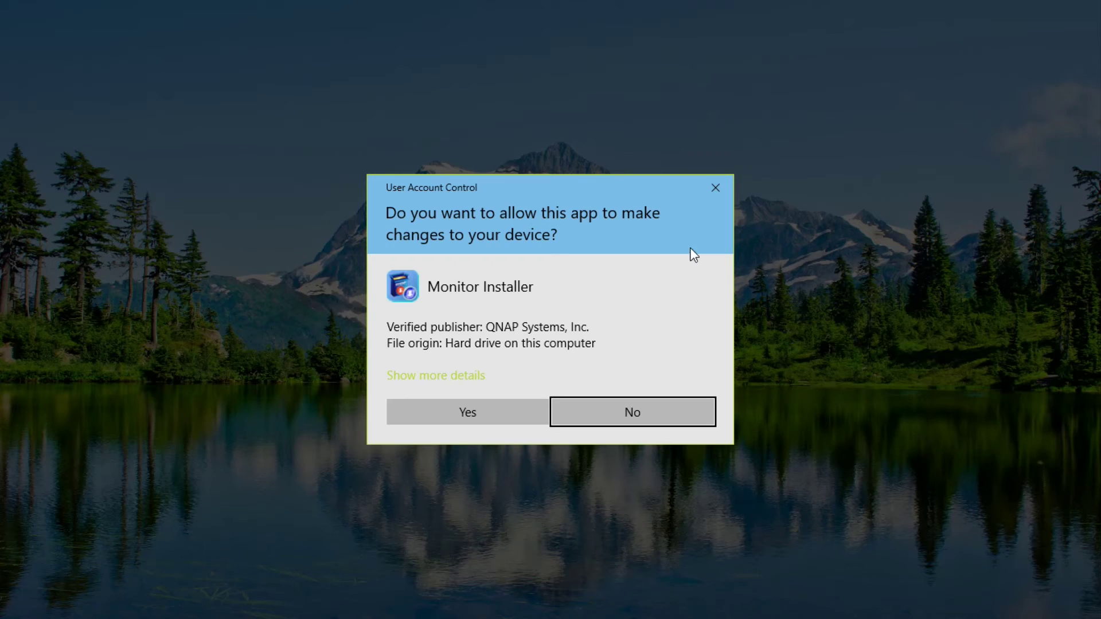
{"action": "left_click", "coordinate": [507, 411]}
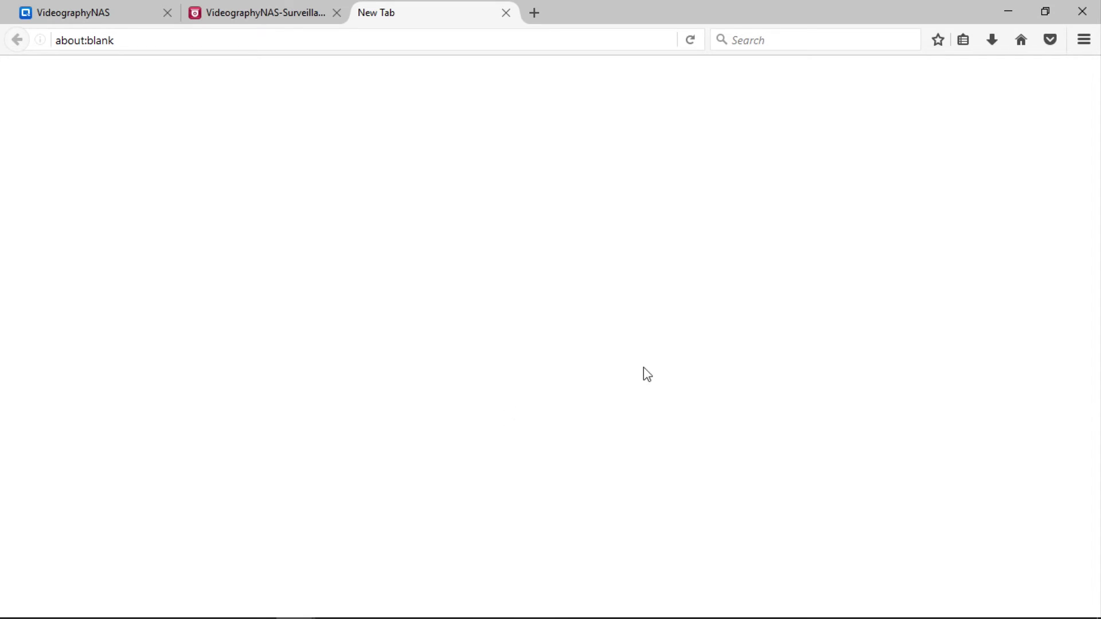
{"action": "left_click", "coordinate": [1081, 14]}
{"action": "left_click", "coordinate": [677, 299]}
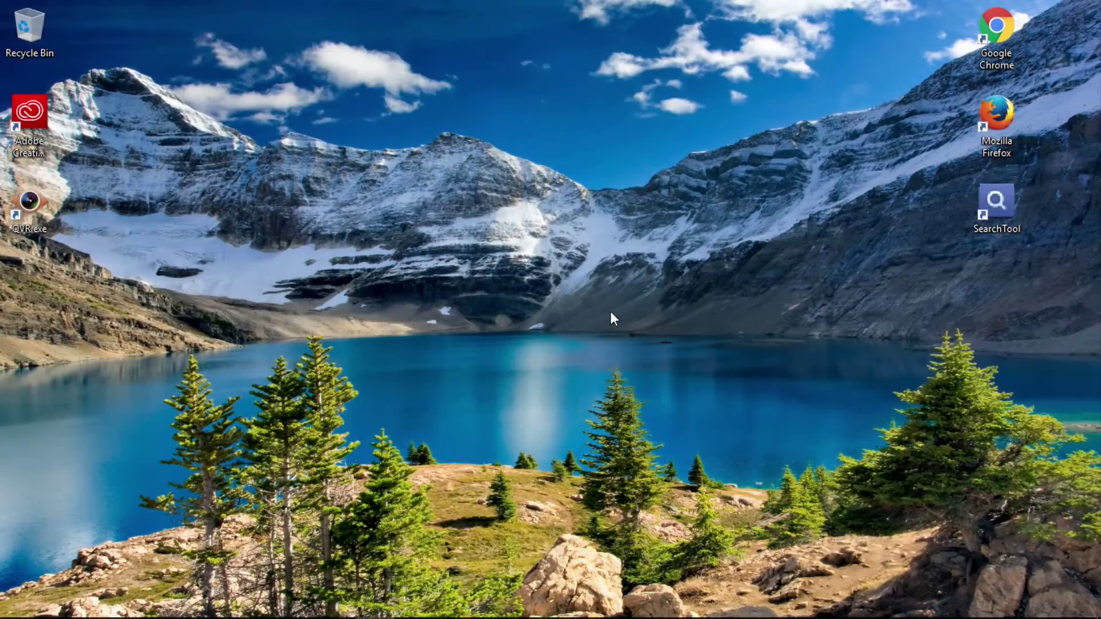
- Relaunch Firefox and go to the NAS at 10.0.0.99:8080
{"action": "double_click", "coordinate": [983, 143]}
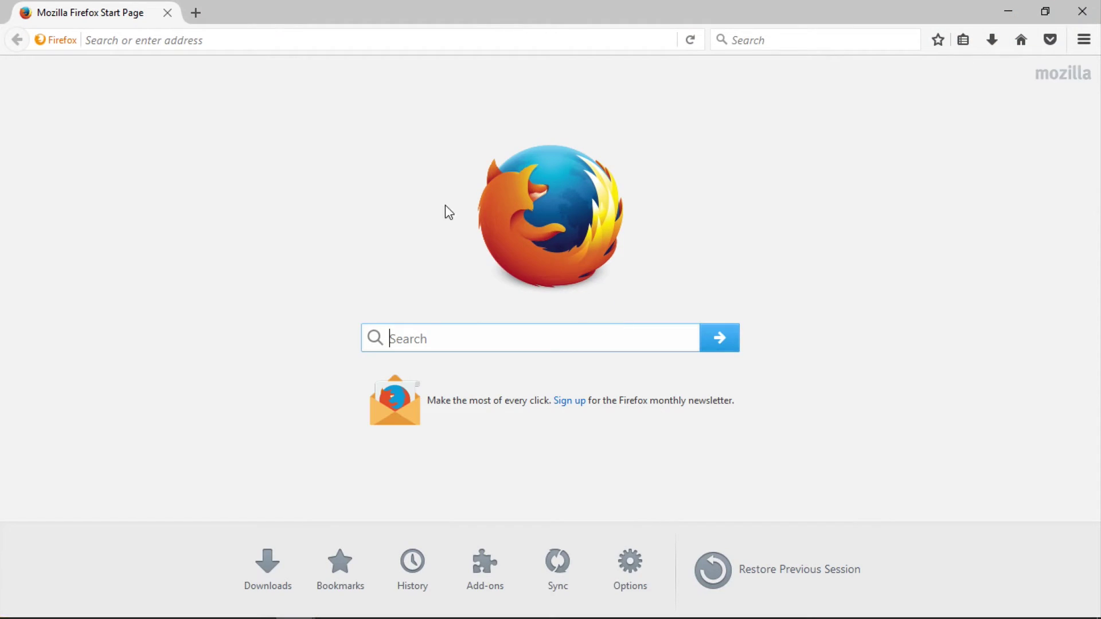
{"action": "left_click", "coordinate": [282, 40]}
{"action": "type", "text": "10.0.0.99:8080"}
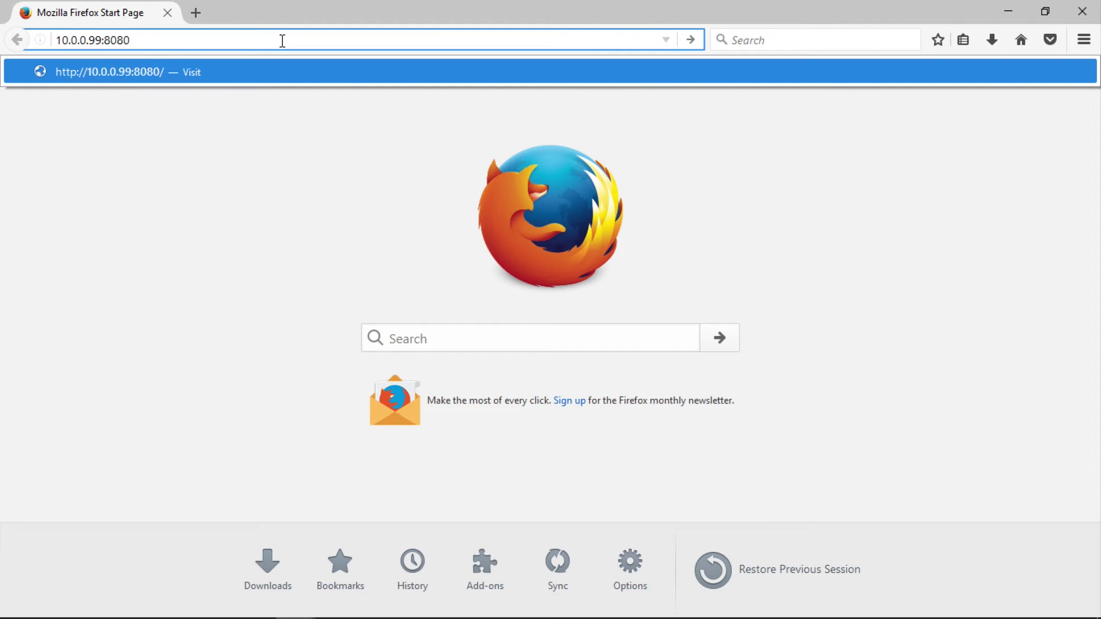
{"action": "key", "text": "Return"}
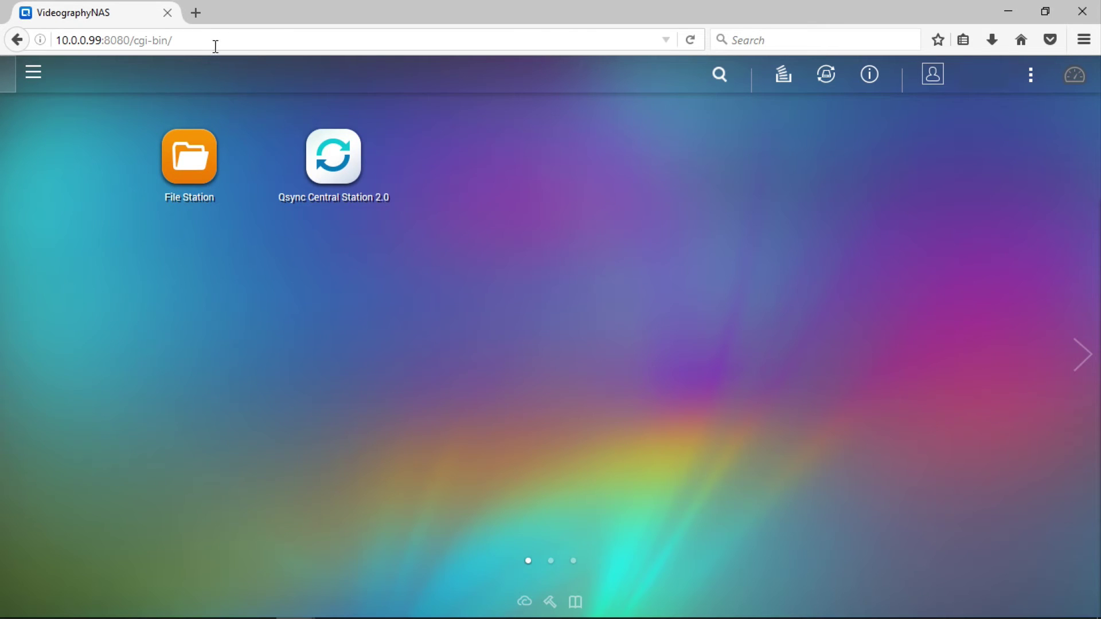
- Launch Surveillance Station from the main menu and start the QVR client via Monitor
{"action": "left_click", "coordinate": [34, 75]}
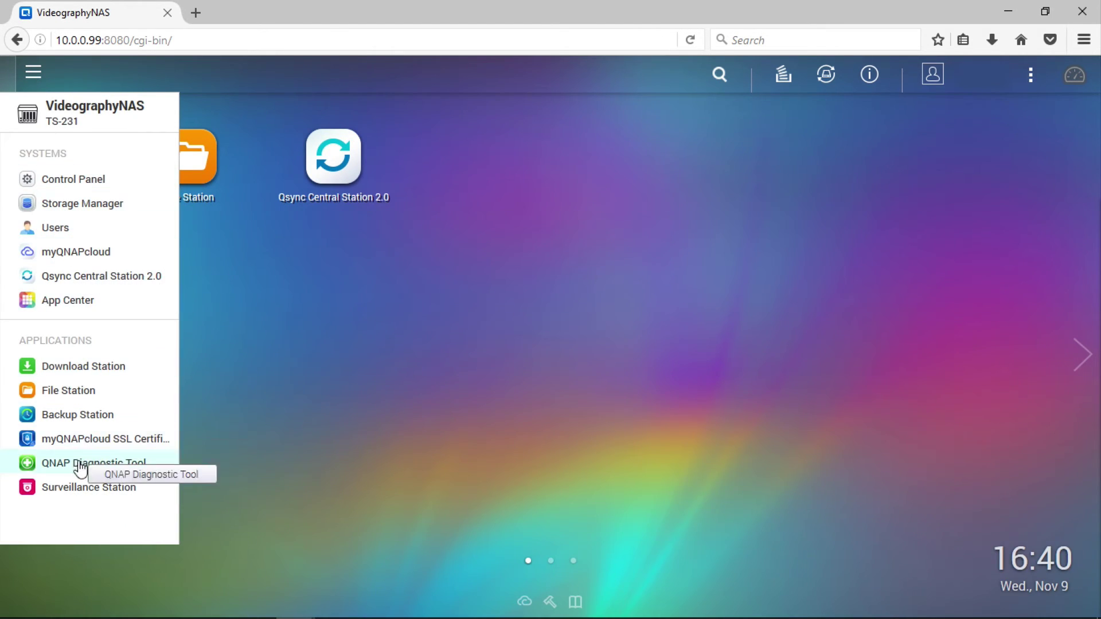
{"action": "left_click", "coordinate": [142, 492]}
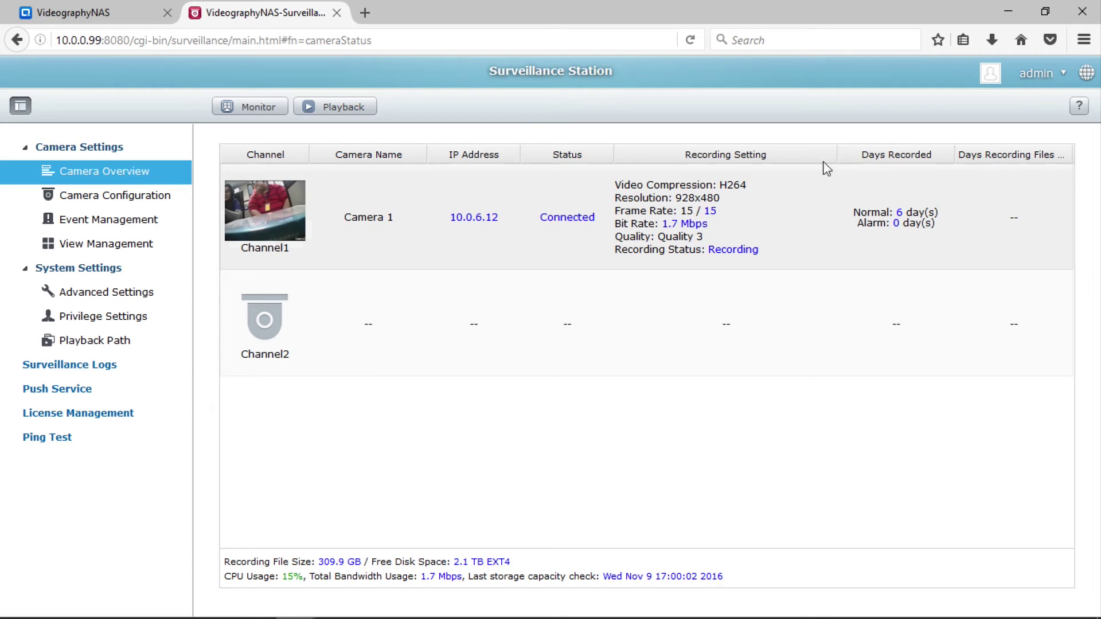
{"action": "left_click", "coordinate": [280, 115]}
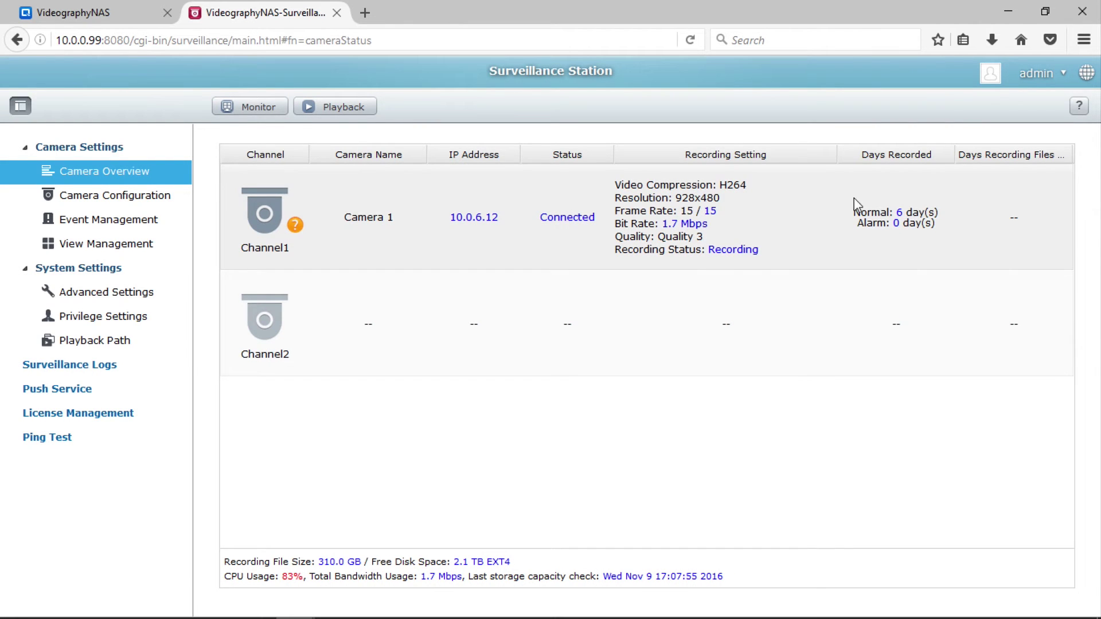
{"action": "left_click", "coordinate": [1009, 8]}
- Minimize the browser, bring QVR-Playback forward and switch it to Live View
{"action": "left_click", "coordinate": [1010, 8]}
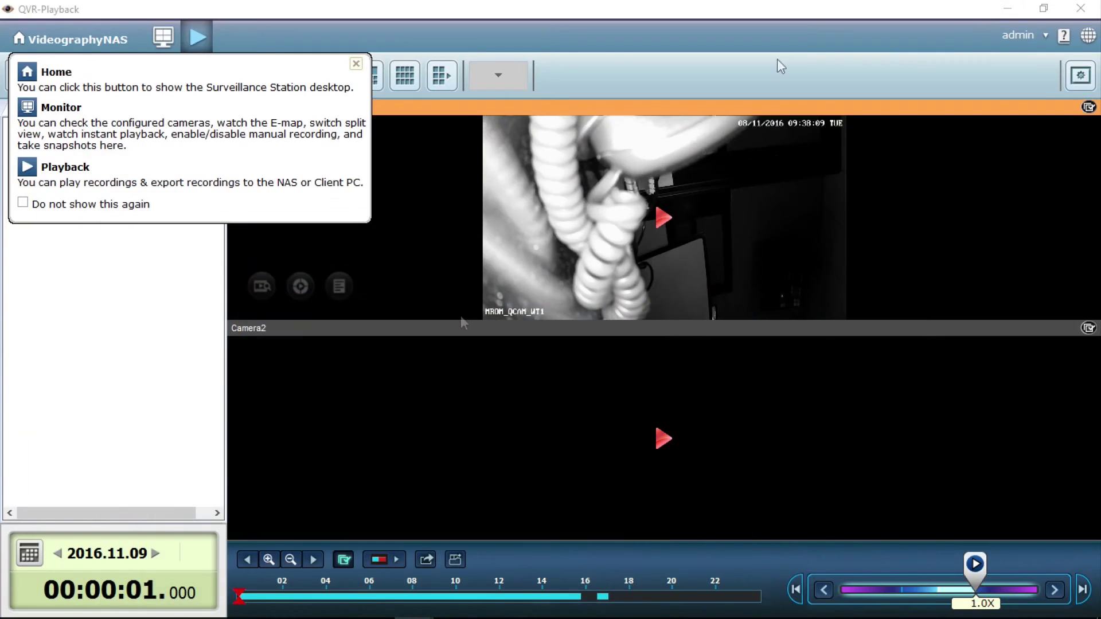
{"action": "mouse_move", "coordinate": [411, 608]}
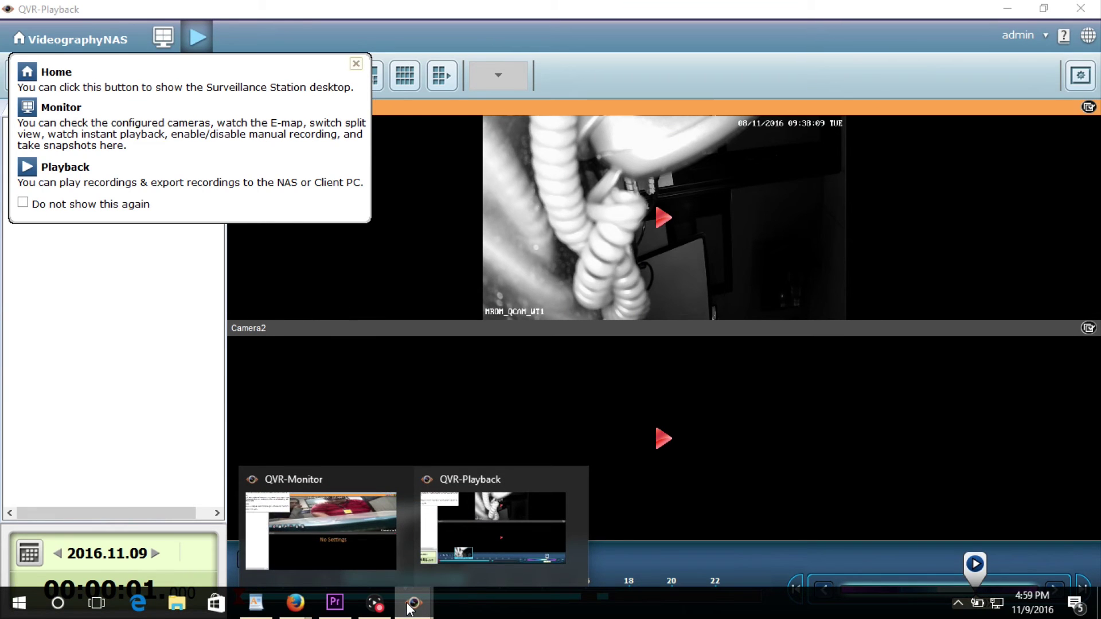
{"action": "left_click", "coordinate": [462, 482]}
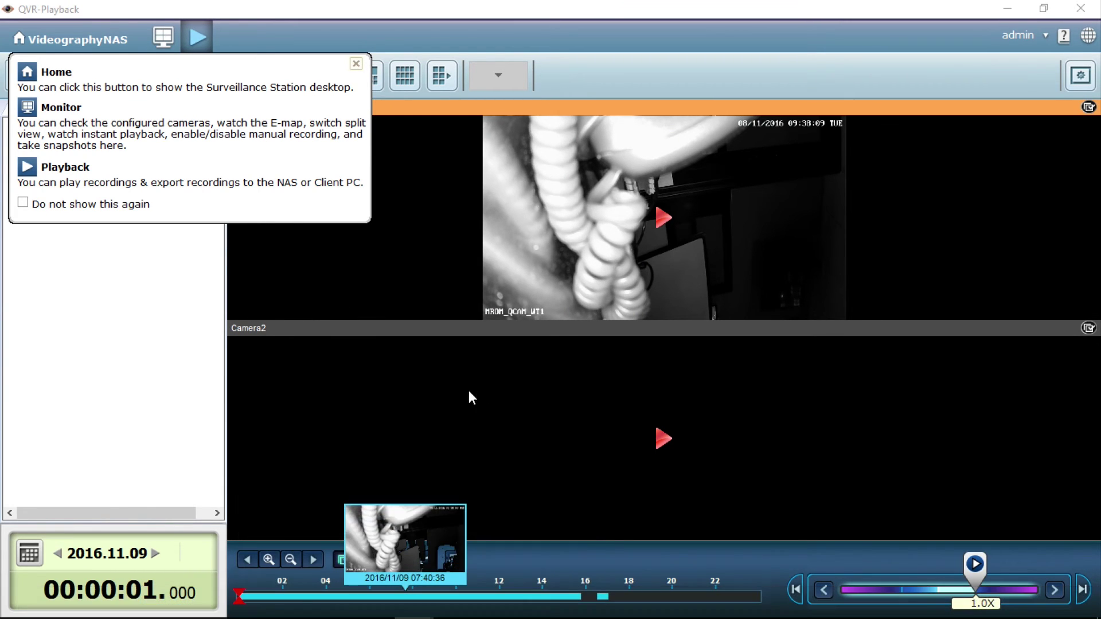
{"action": "left_click", "coordinate": [164, 37]}
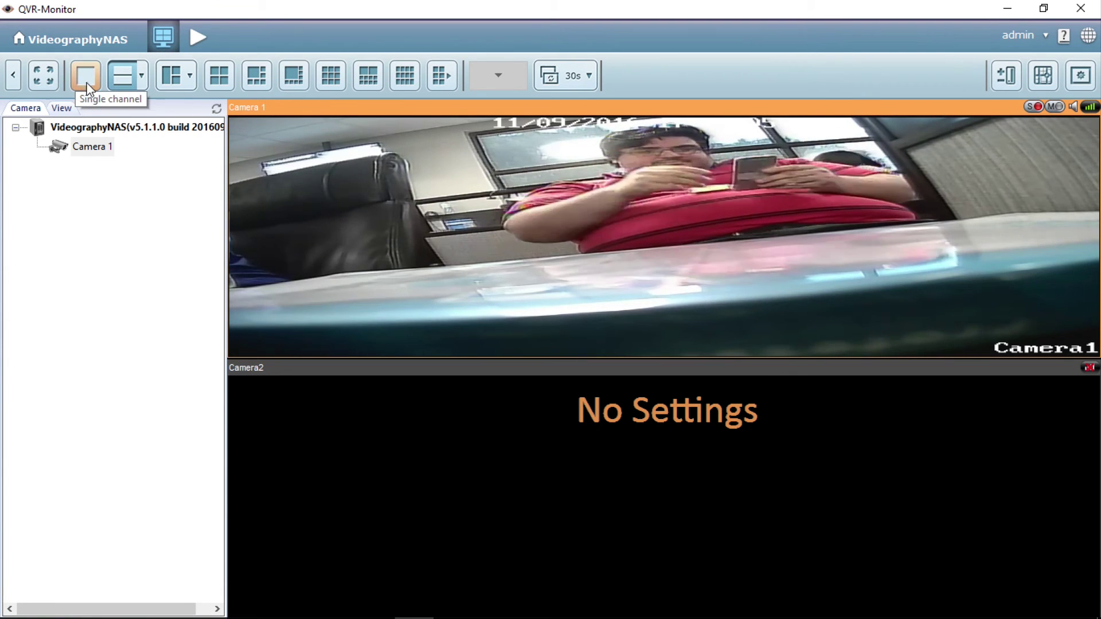
- Try the 3- and 4-channel layouts, settling on the 2-channel layout
{"action": "left_click", "coordinate": [174, 79]}
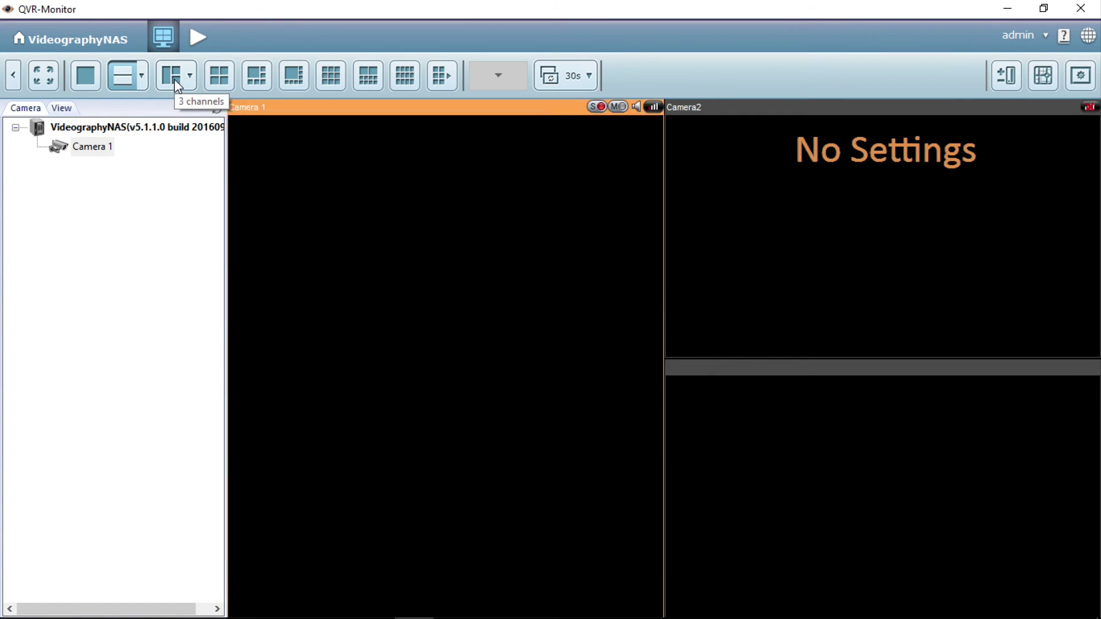
{"action": "left_click", "coordinate": [215, 77]}
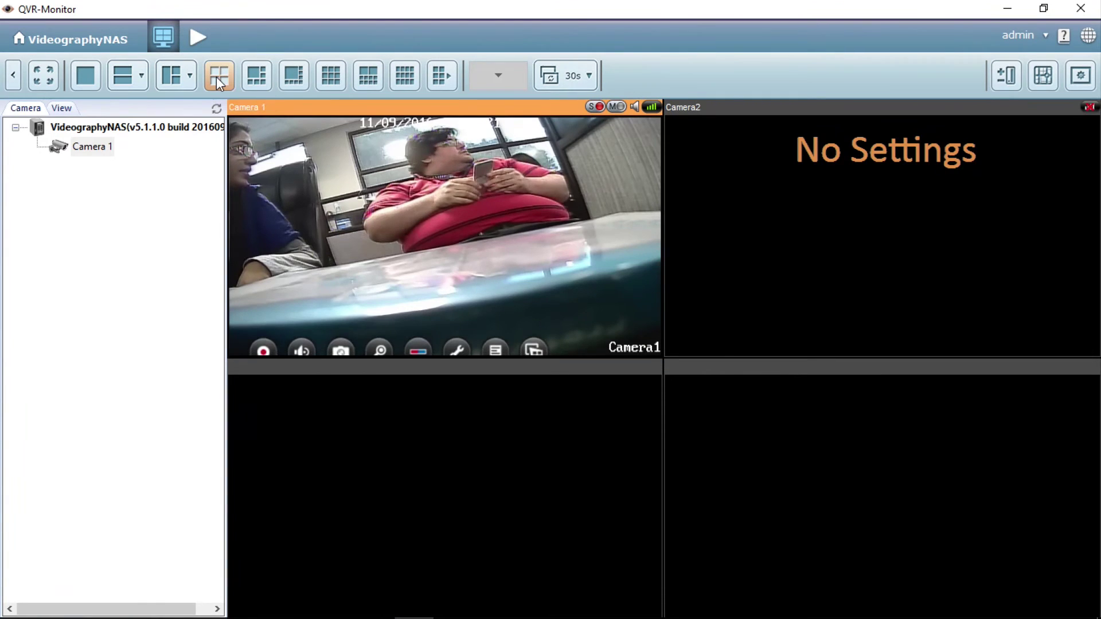
{"action": "left_click", "coordinate": [123, 83]}
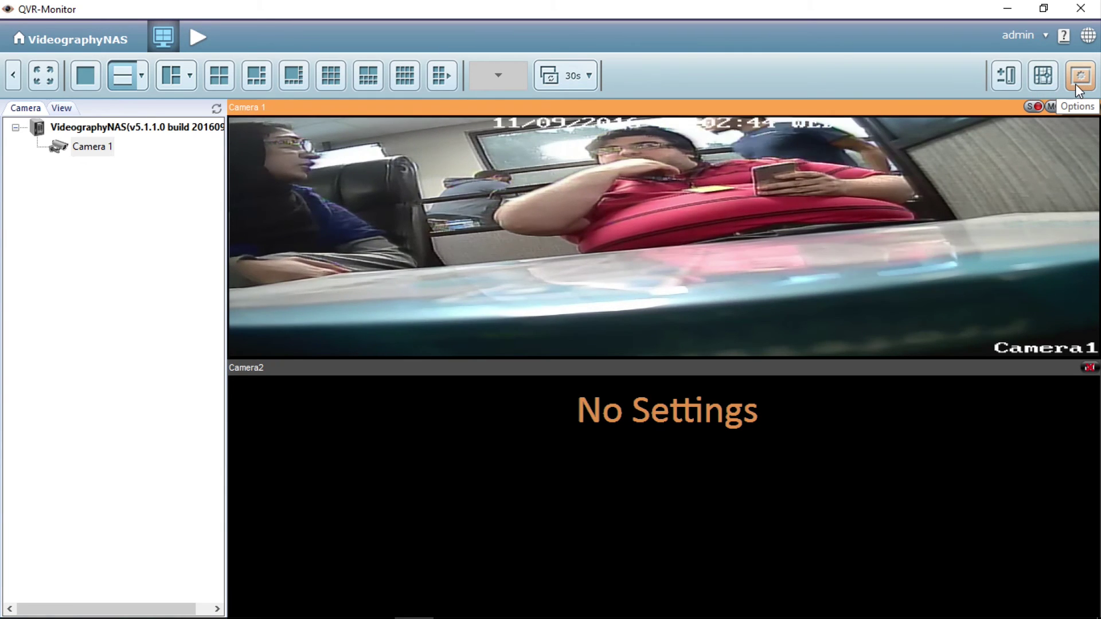
{"action": "mouse_move", "coordinate": [793, 218]}
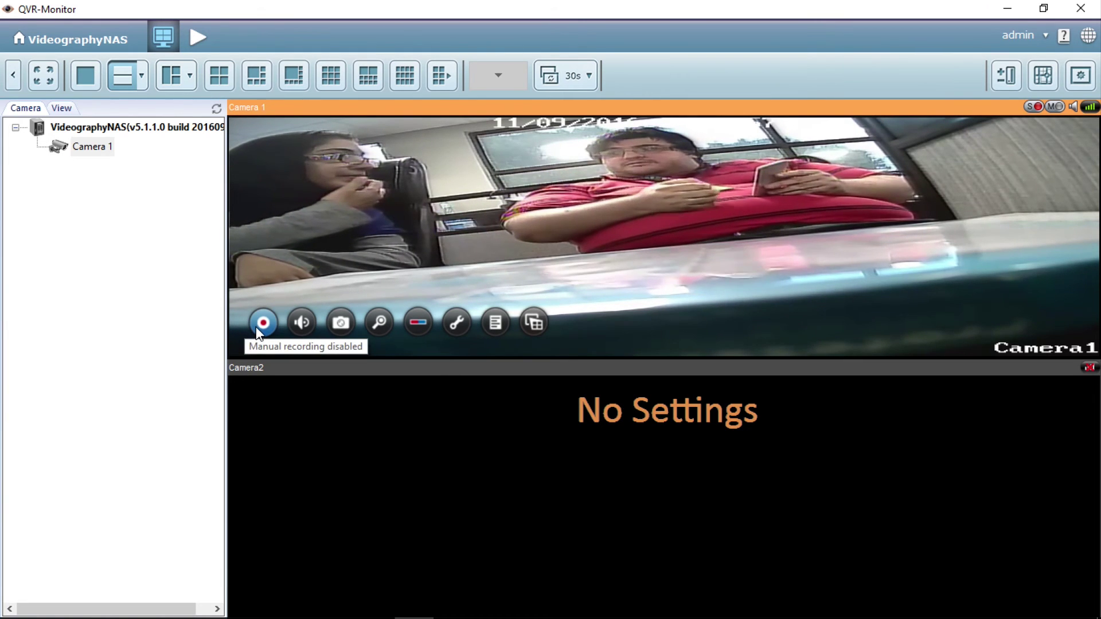
- Mute Camera 1, save a snapshot, cancel its configuration dialog, and open its Instant Playback
{"action": "left_click", "coordinate": [301, 325]}
{"action": "left_click", "coordinate": [333, 324]}
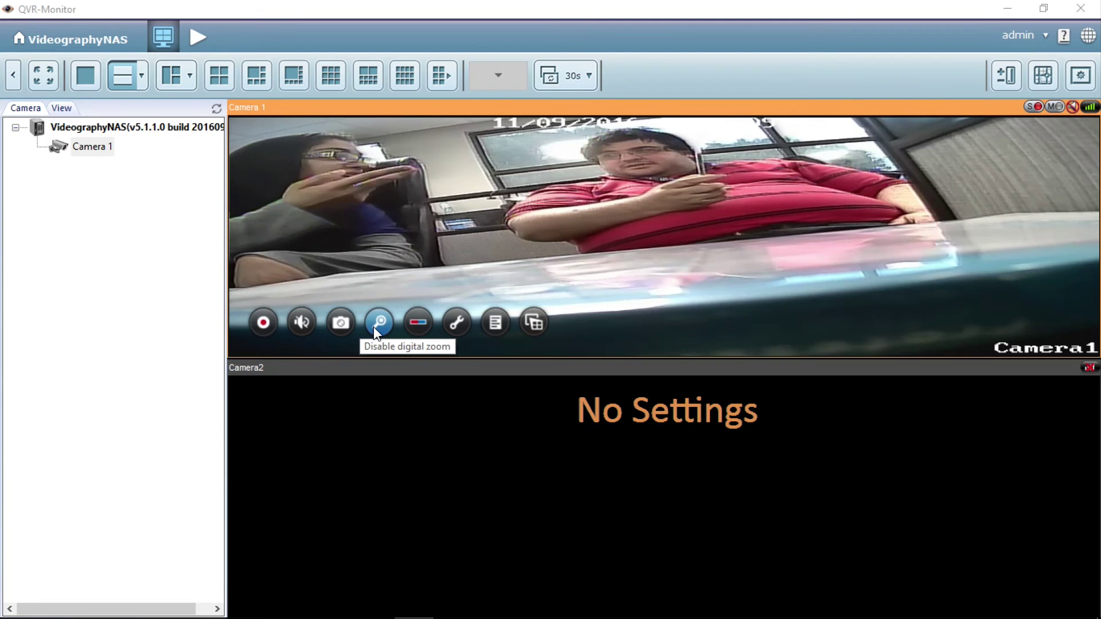
{"action": "left_click", "coordinate": [456, 323]}
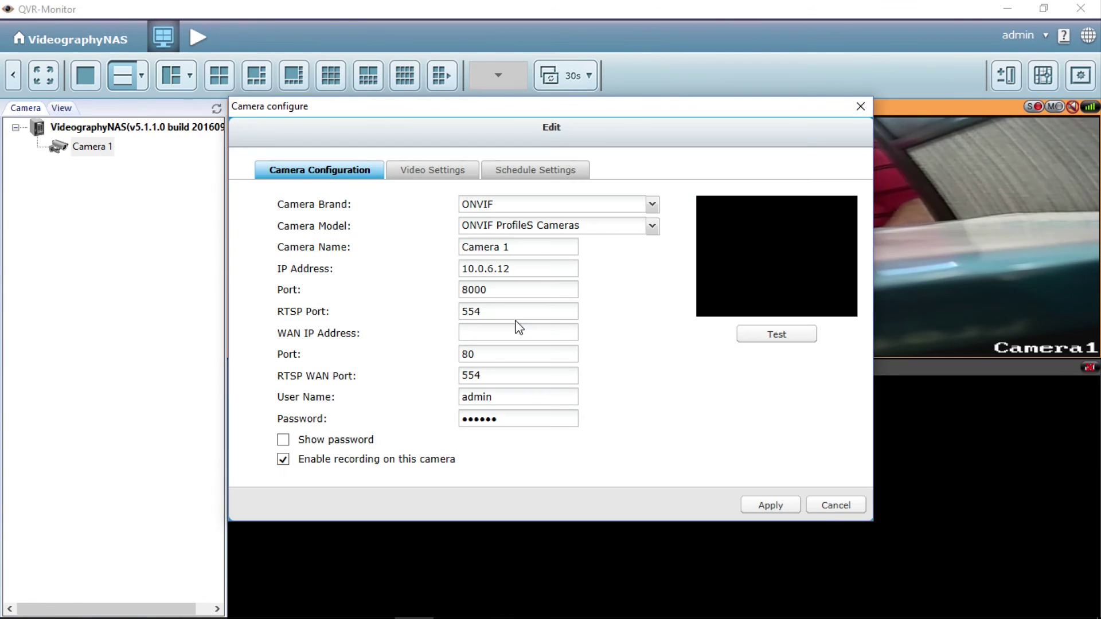
{"action": "left_click", "coordinate": [830, 505]}
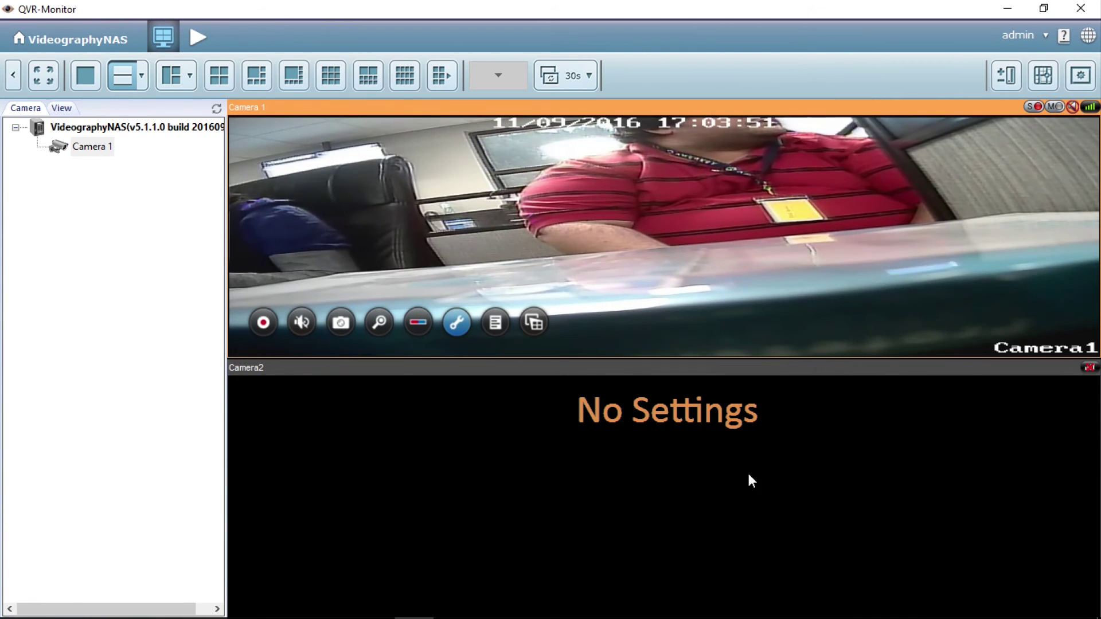
{"action": "left_click", "coordinate": [422, 328]}
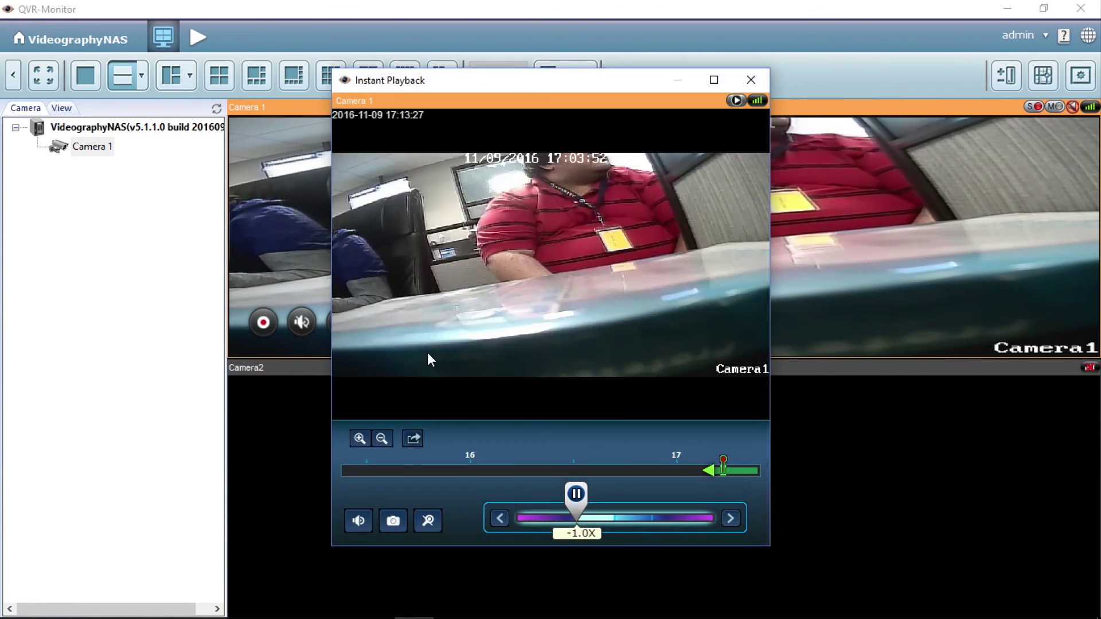
- Cancel the Export Recordings dialog and close Camera 1's Instant Playback window
{"action": "left_click", "coordinate": [413, 439]}
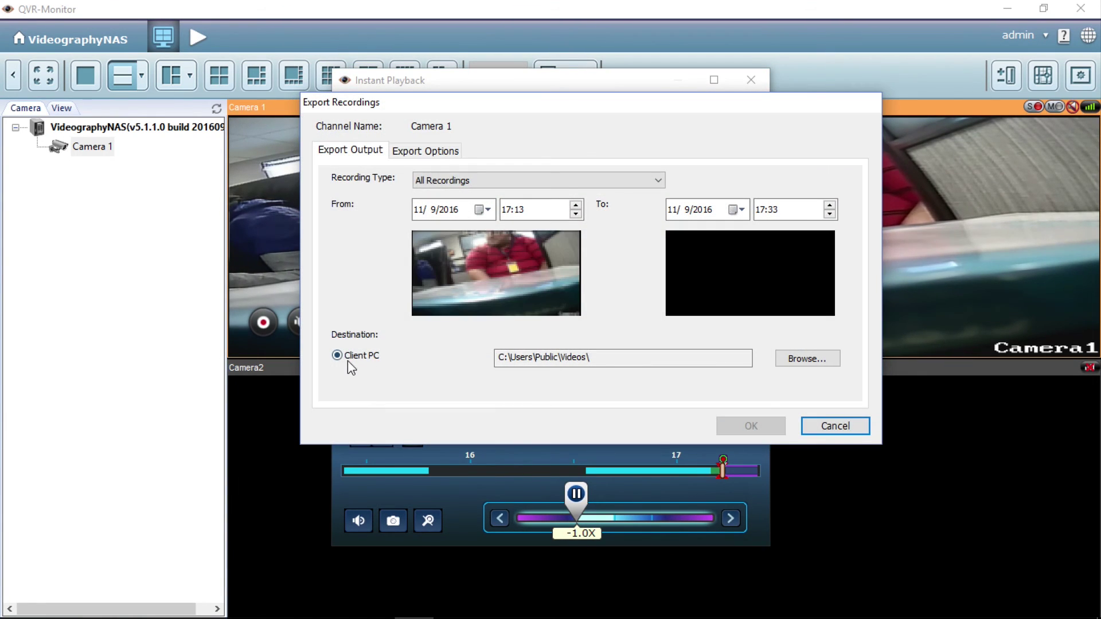
{"action": "left_click", "coordinate": [835, 426]}
{"action": "left_click", "coordinate": [756, 80]}
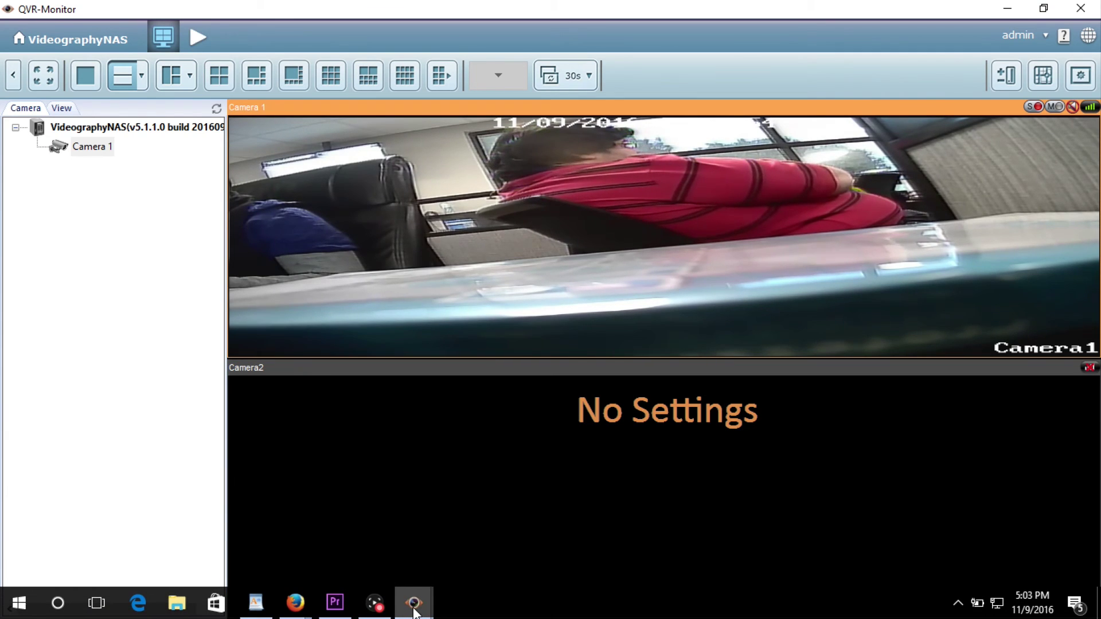
{"action": "mouse_move", "coordinate": [414, 609]}
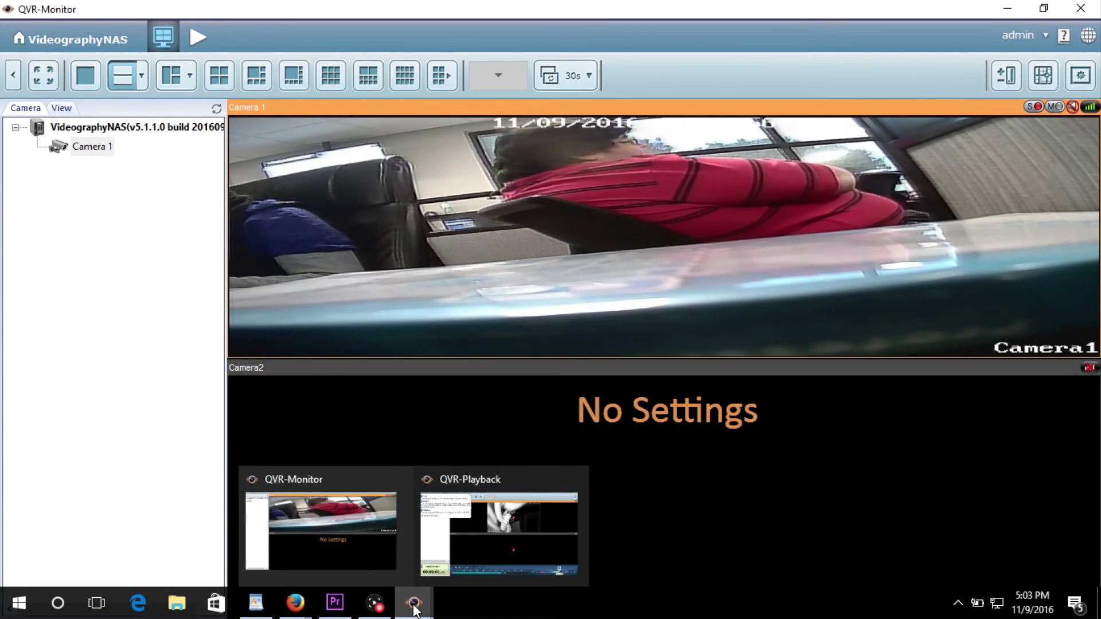
- Replay the 2016.11.09 recordings, toggling pause, speeding up the shuttle, and briefly going full screen
{"action": "left_click", "coordinate": [431, 545]}
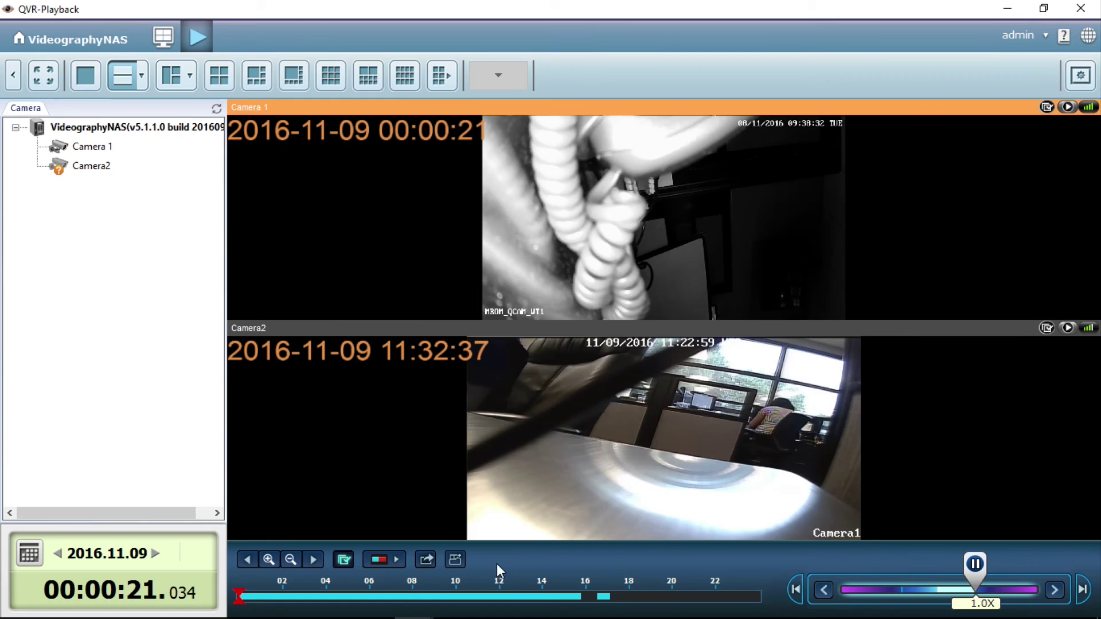
{"action": "left_click", "coordinate": [974, 565]}
{"action": "left_click", "coordinate": [974, 564]}
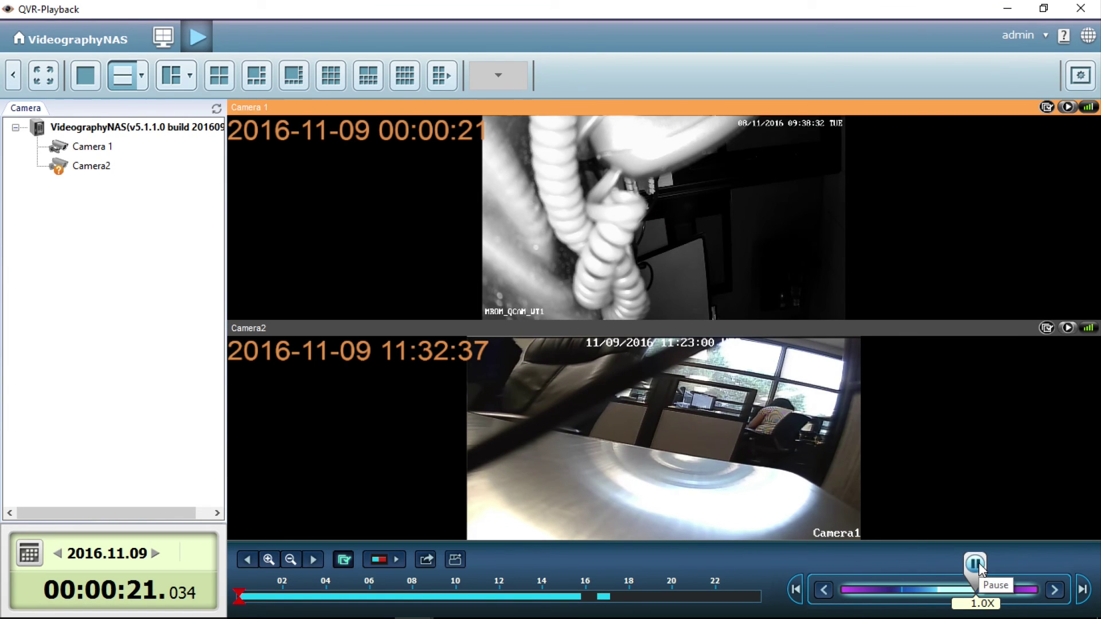
{"action": "left_click_drag", "start_coordinate": [981, 570], "coordinate": [1009, 583]}
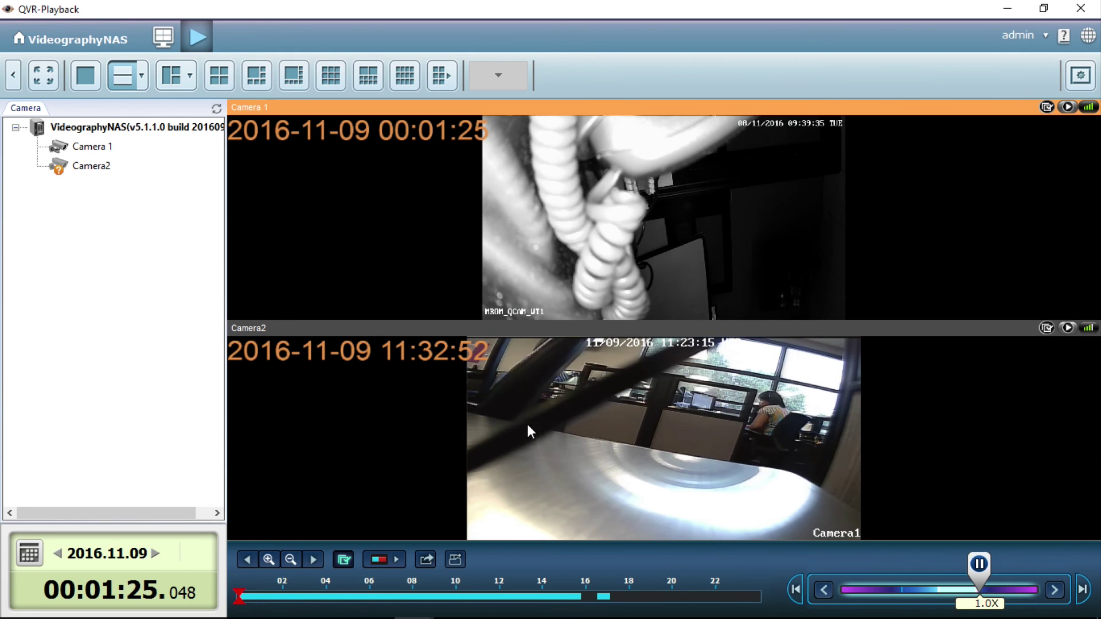
{"action": "left_click", "coordinate": [43, 79]}
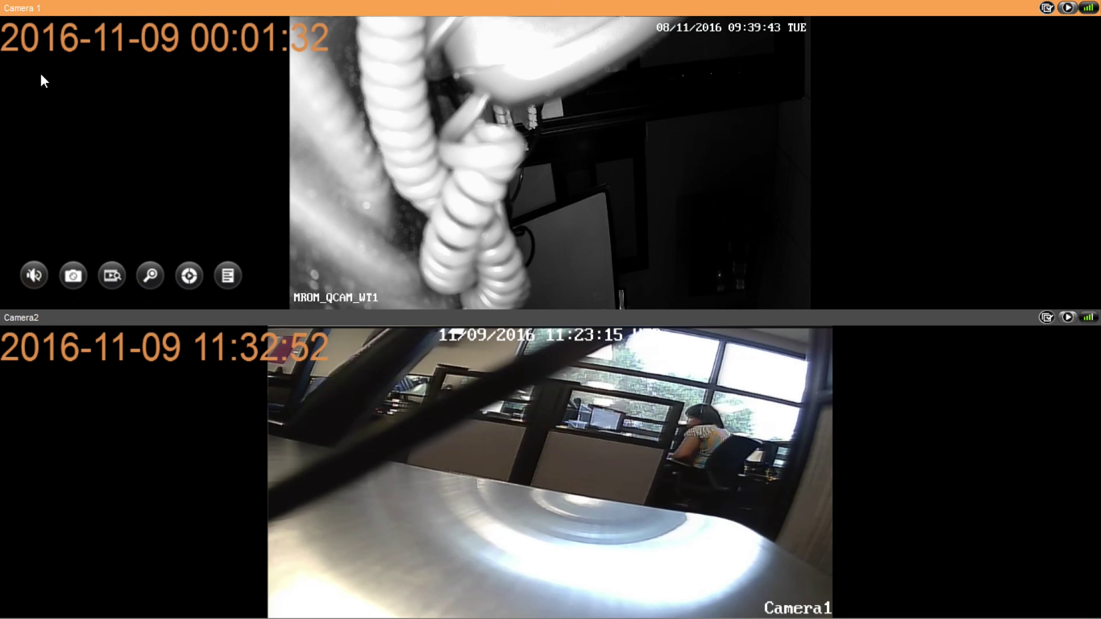
{"action": "key", "text": "Escape"}
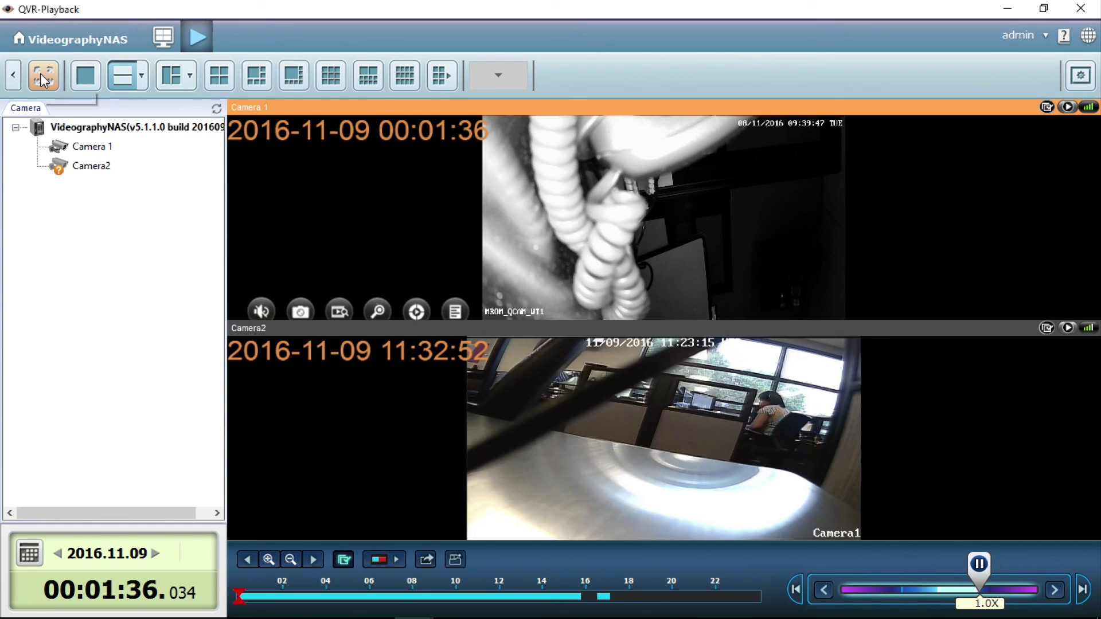
- Return to Live View and show Camera 1 and Camera2 full screen
{"action": "left_click", "coordinate": [164, 38]}
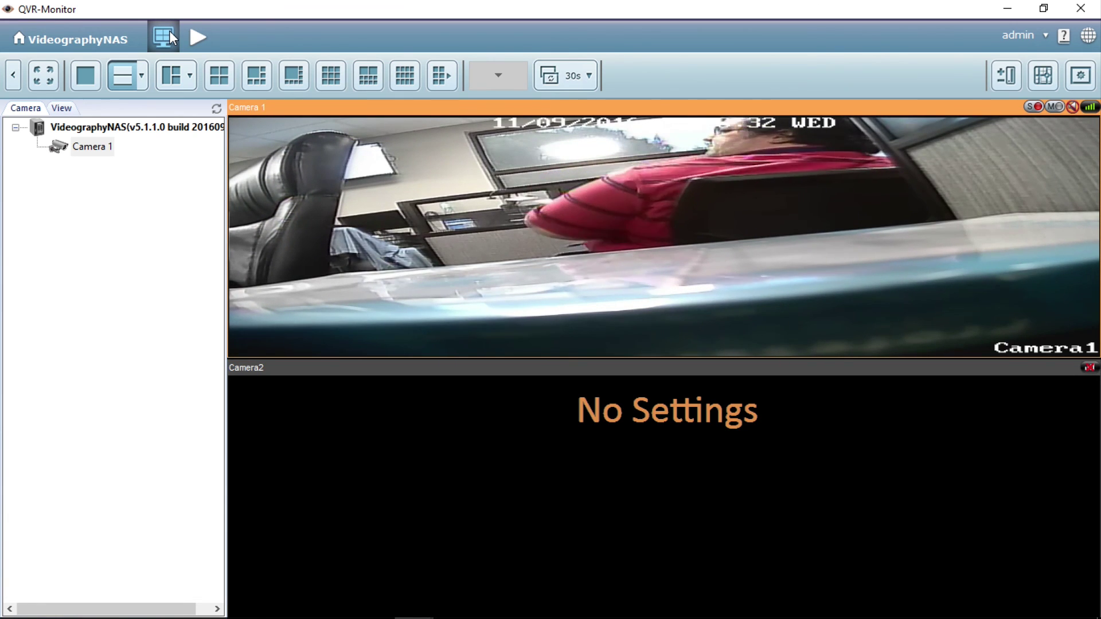
{"action": "left_click", "coordinate": [43, 74]}
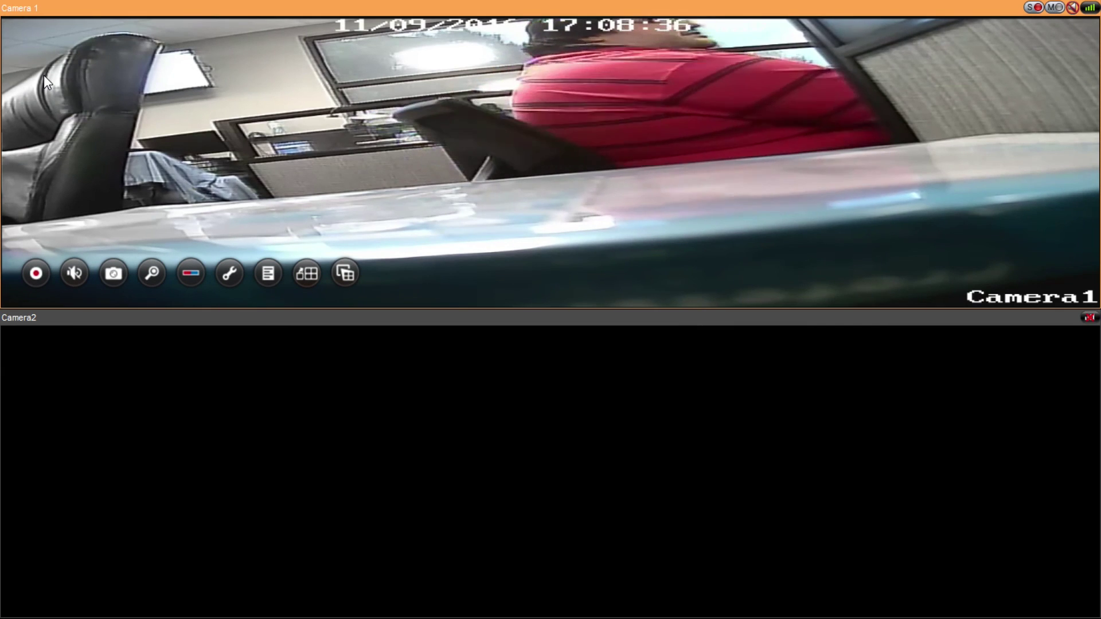